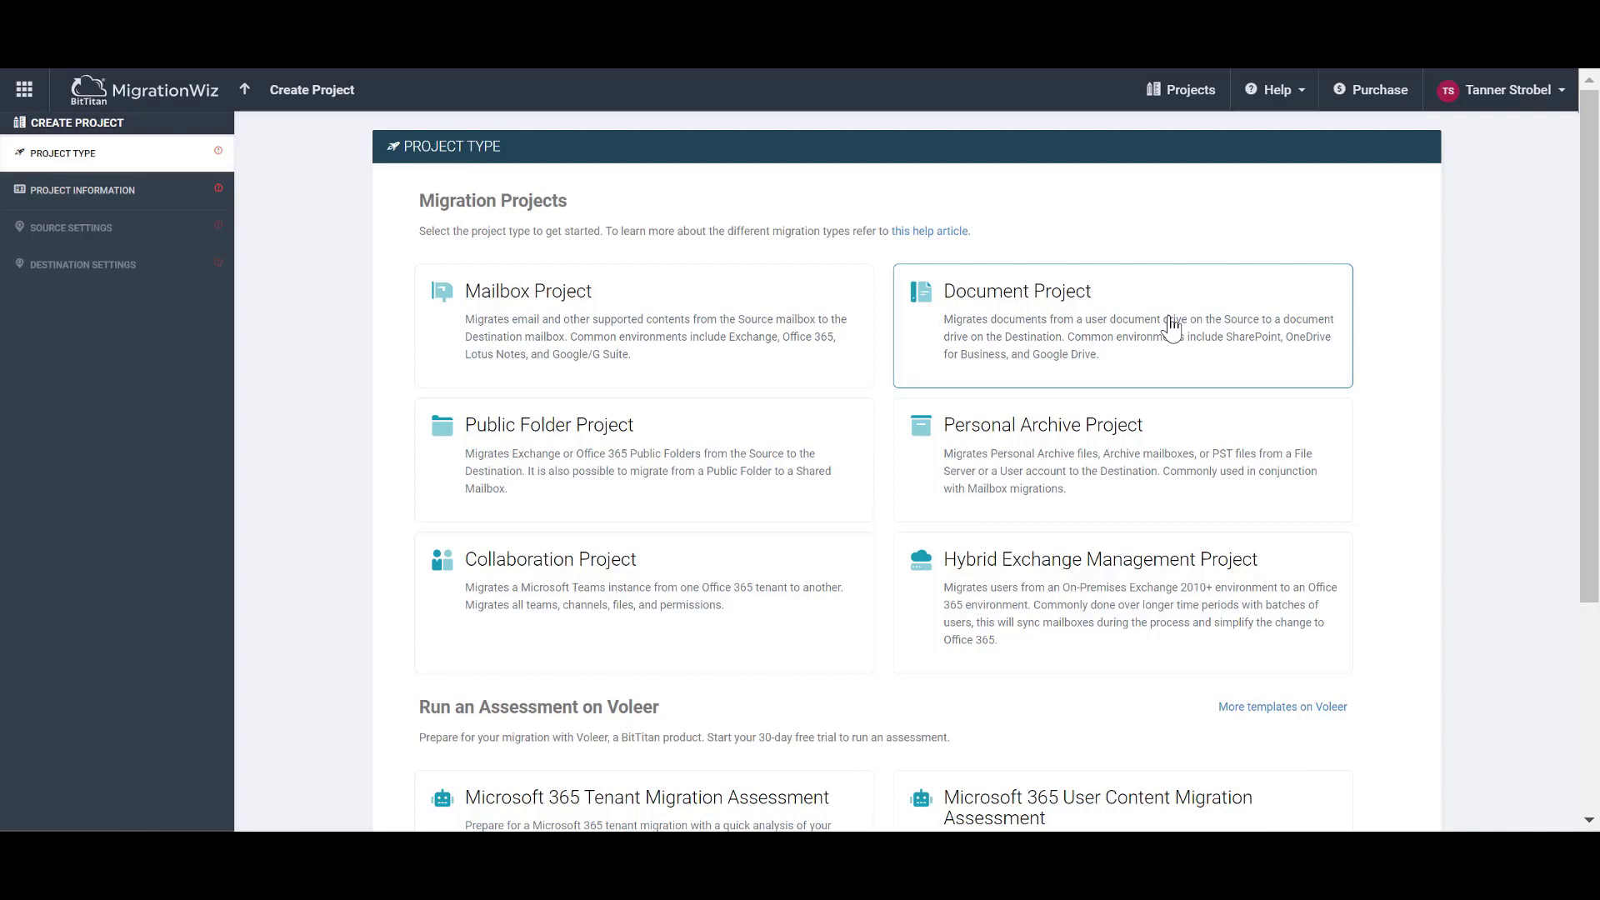
Create a document project named "SharePoint Online to SharePoint Online - M365x762990.com" for customer M365x762990.com and proceed to the source settings
left_click(1171, 327)
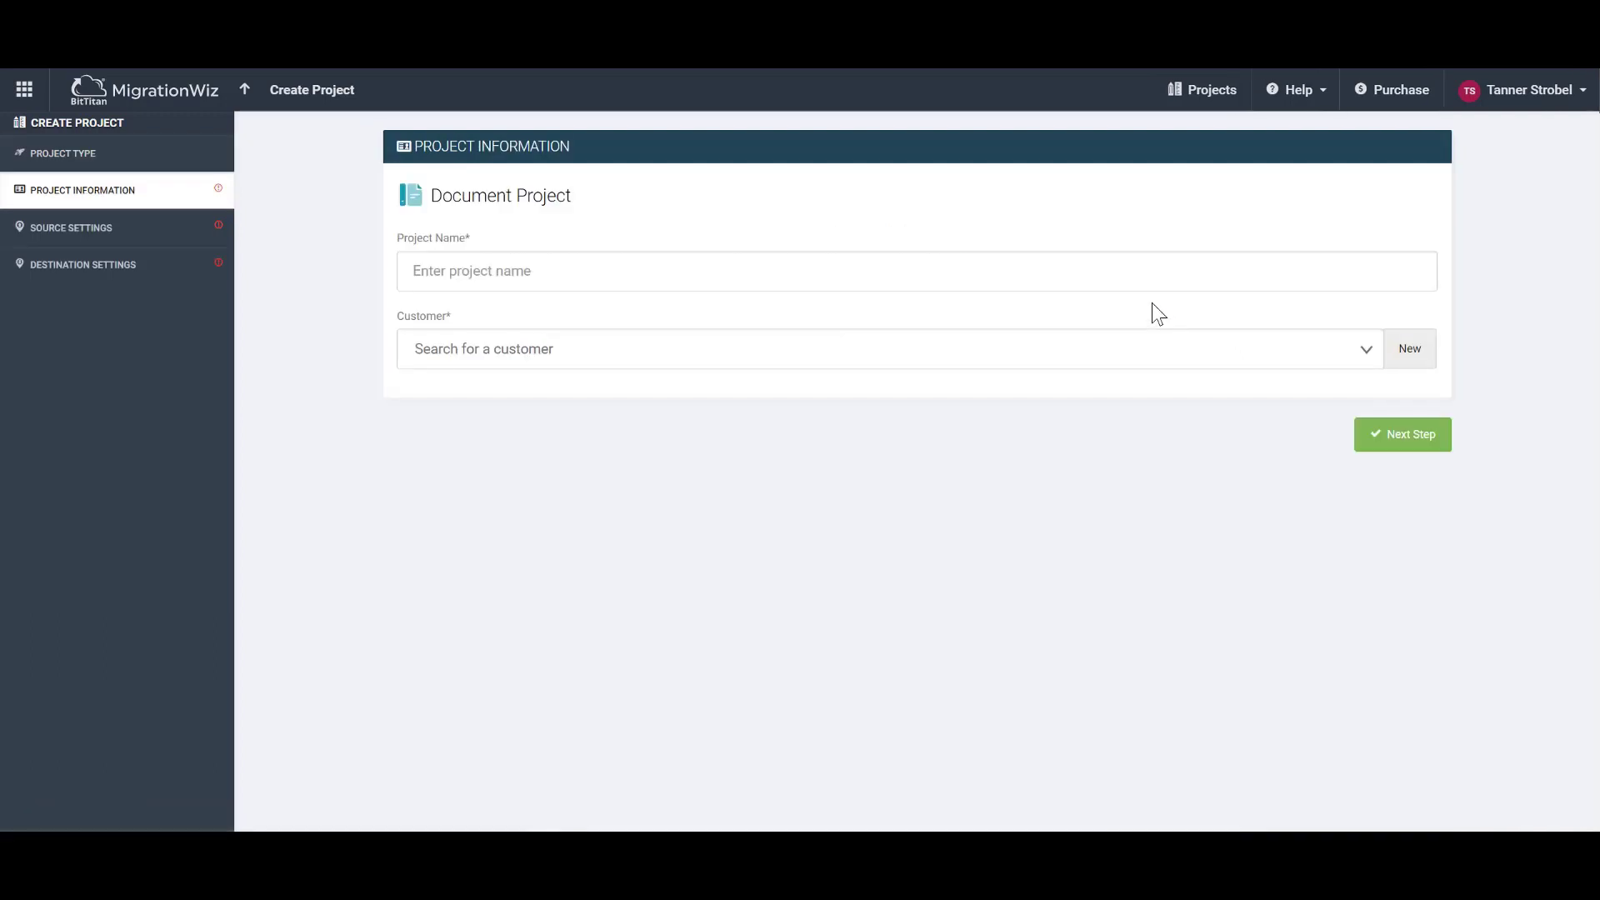
type("SharePoint Online to SharePoint Online - M365x762990.com")
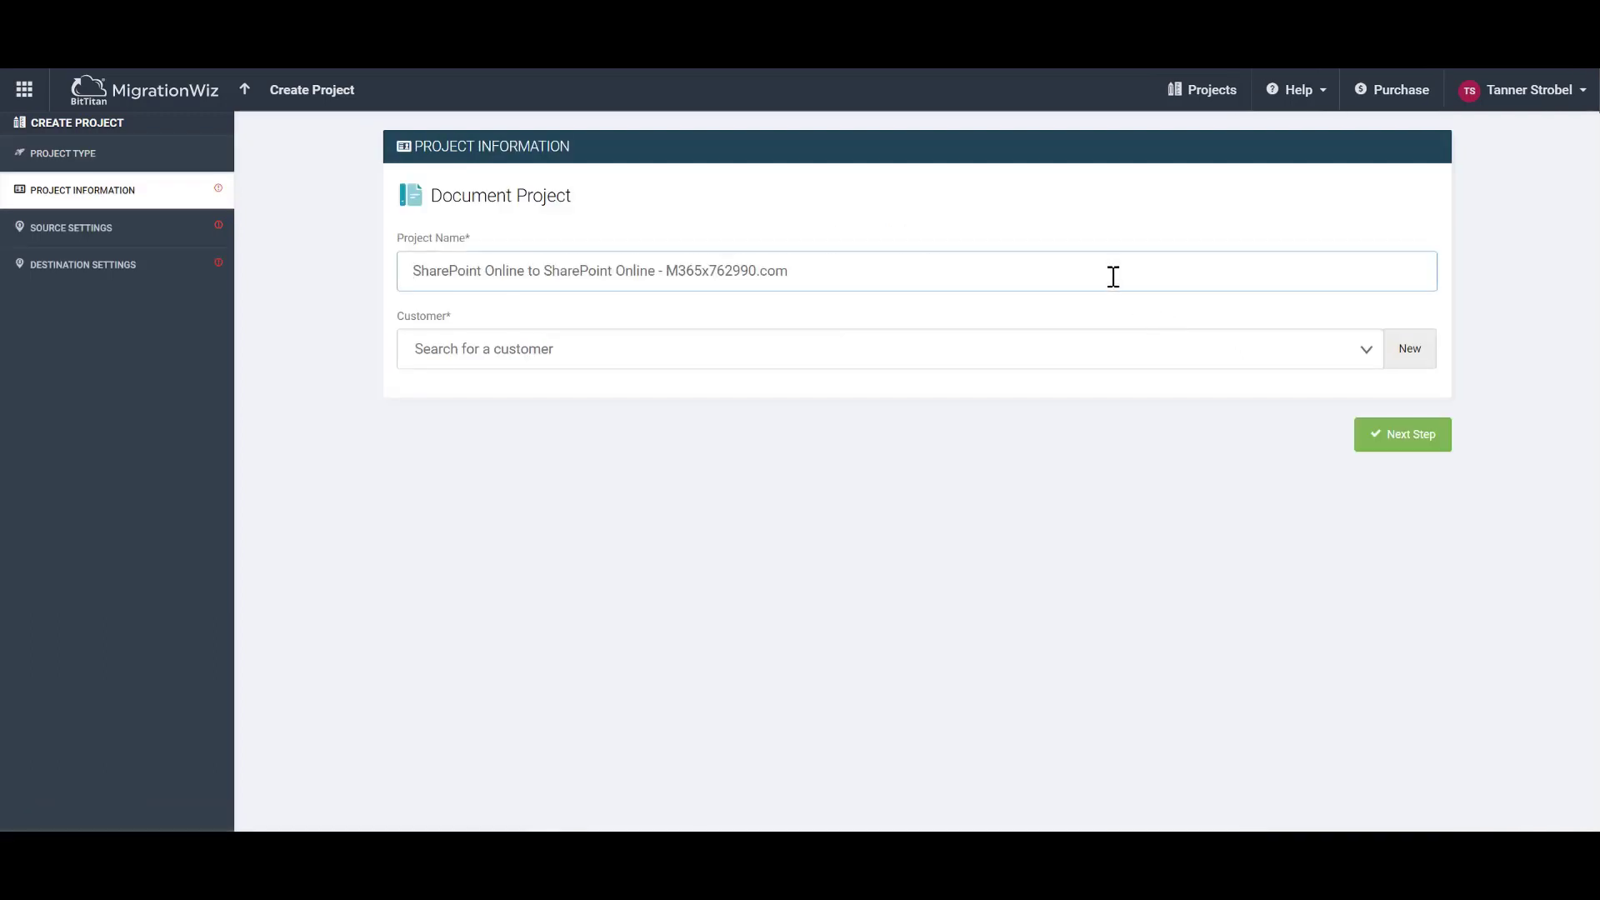
left_click(1121, 359)
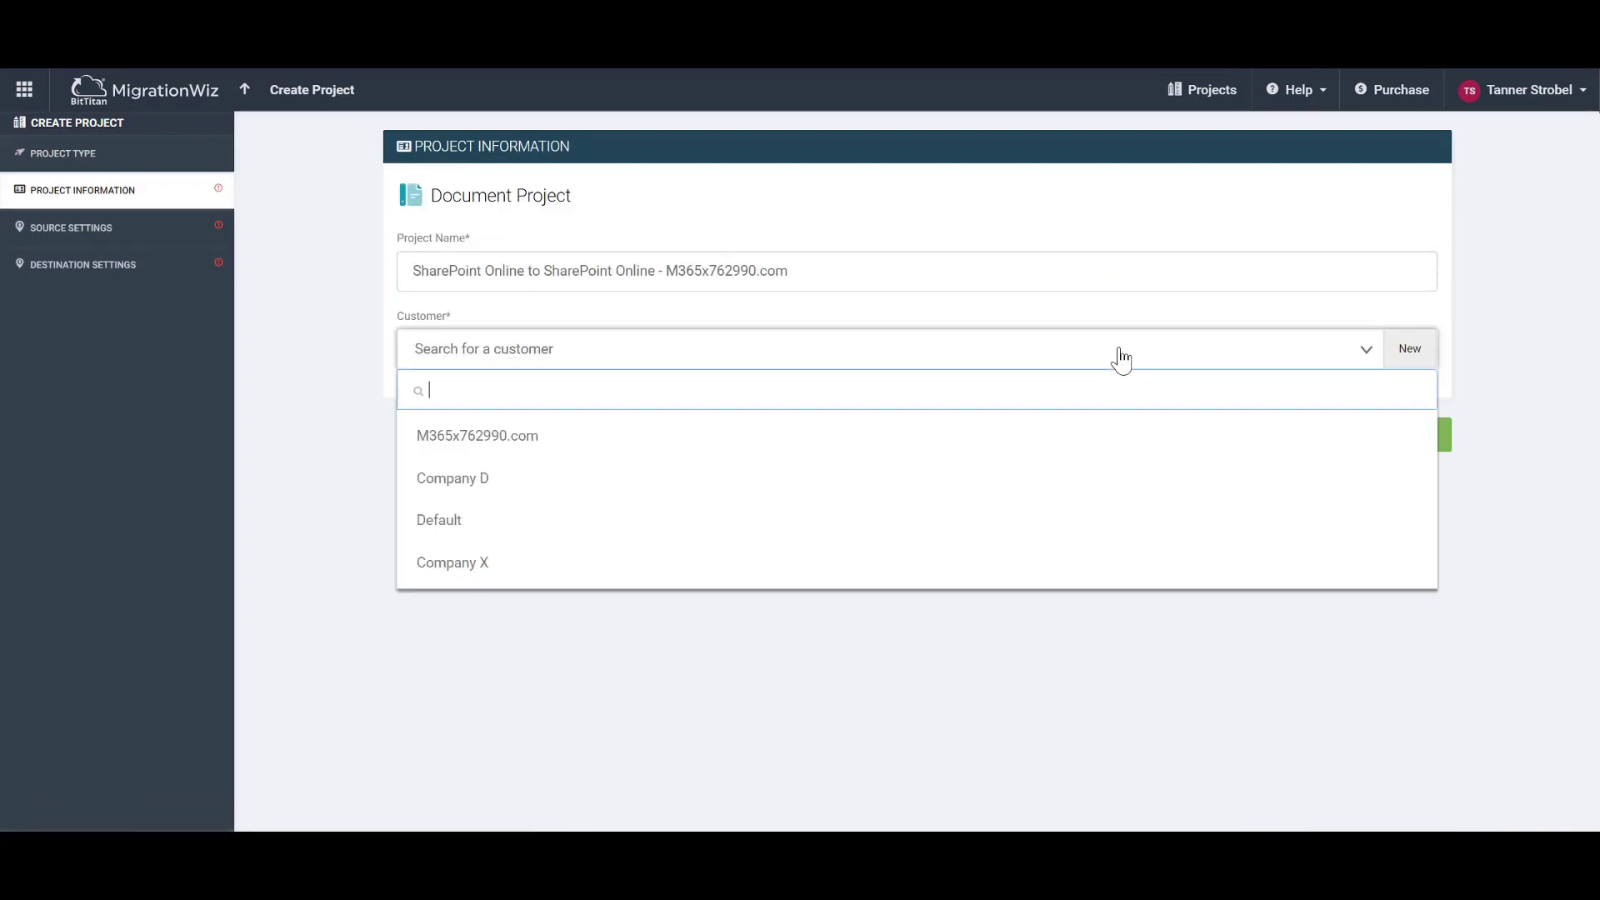
left_click(1134, 434)
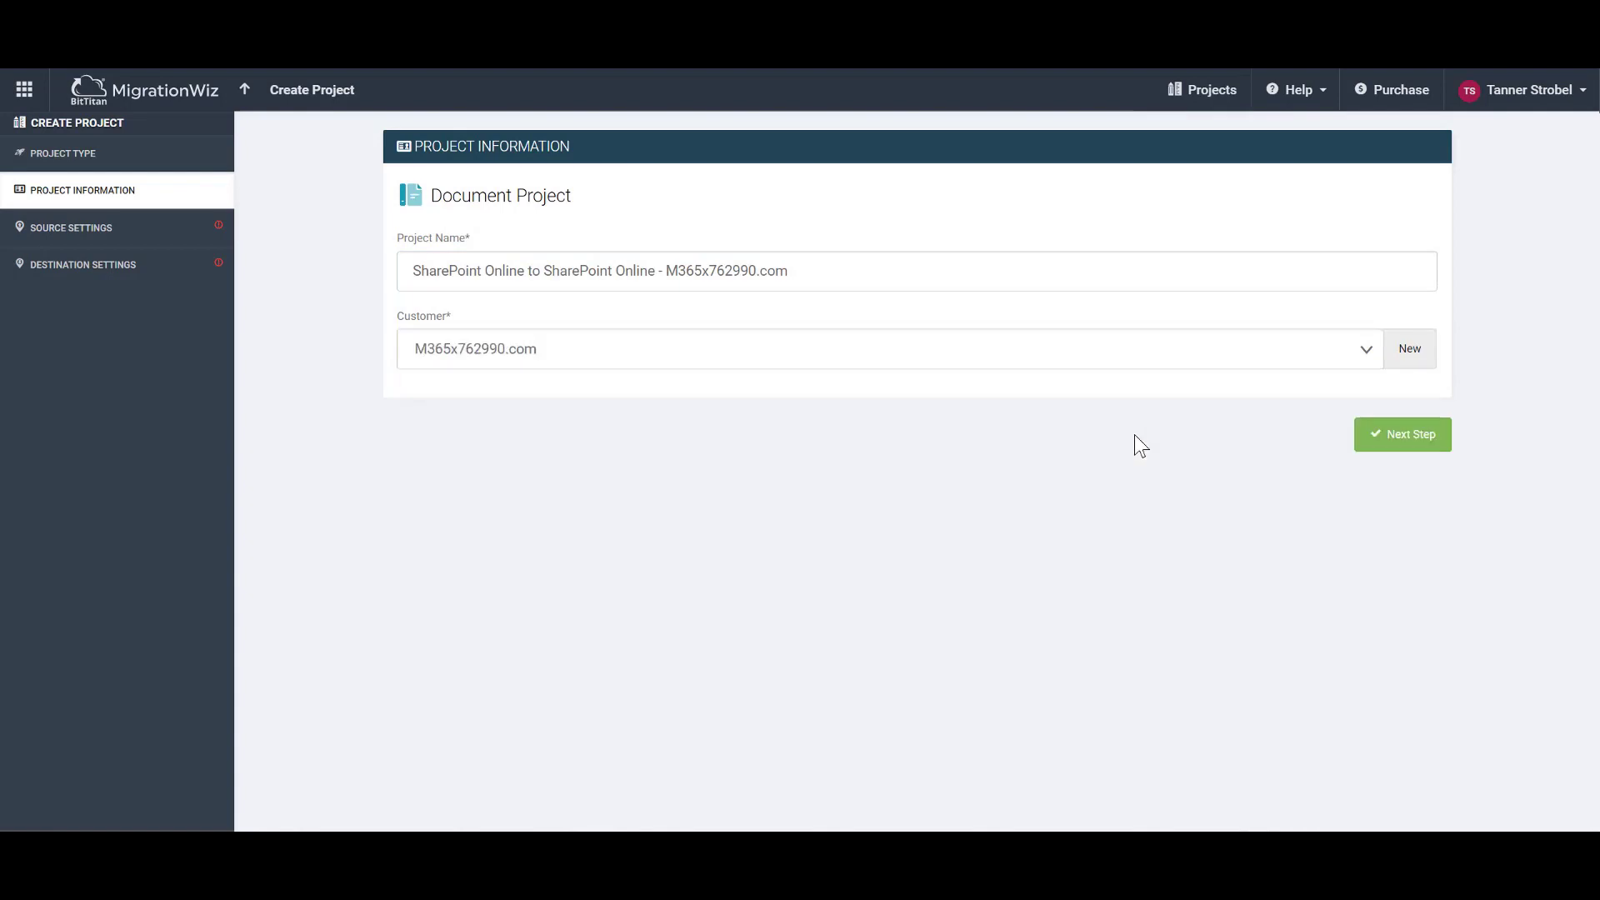
left_click(1399, 436)
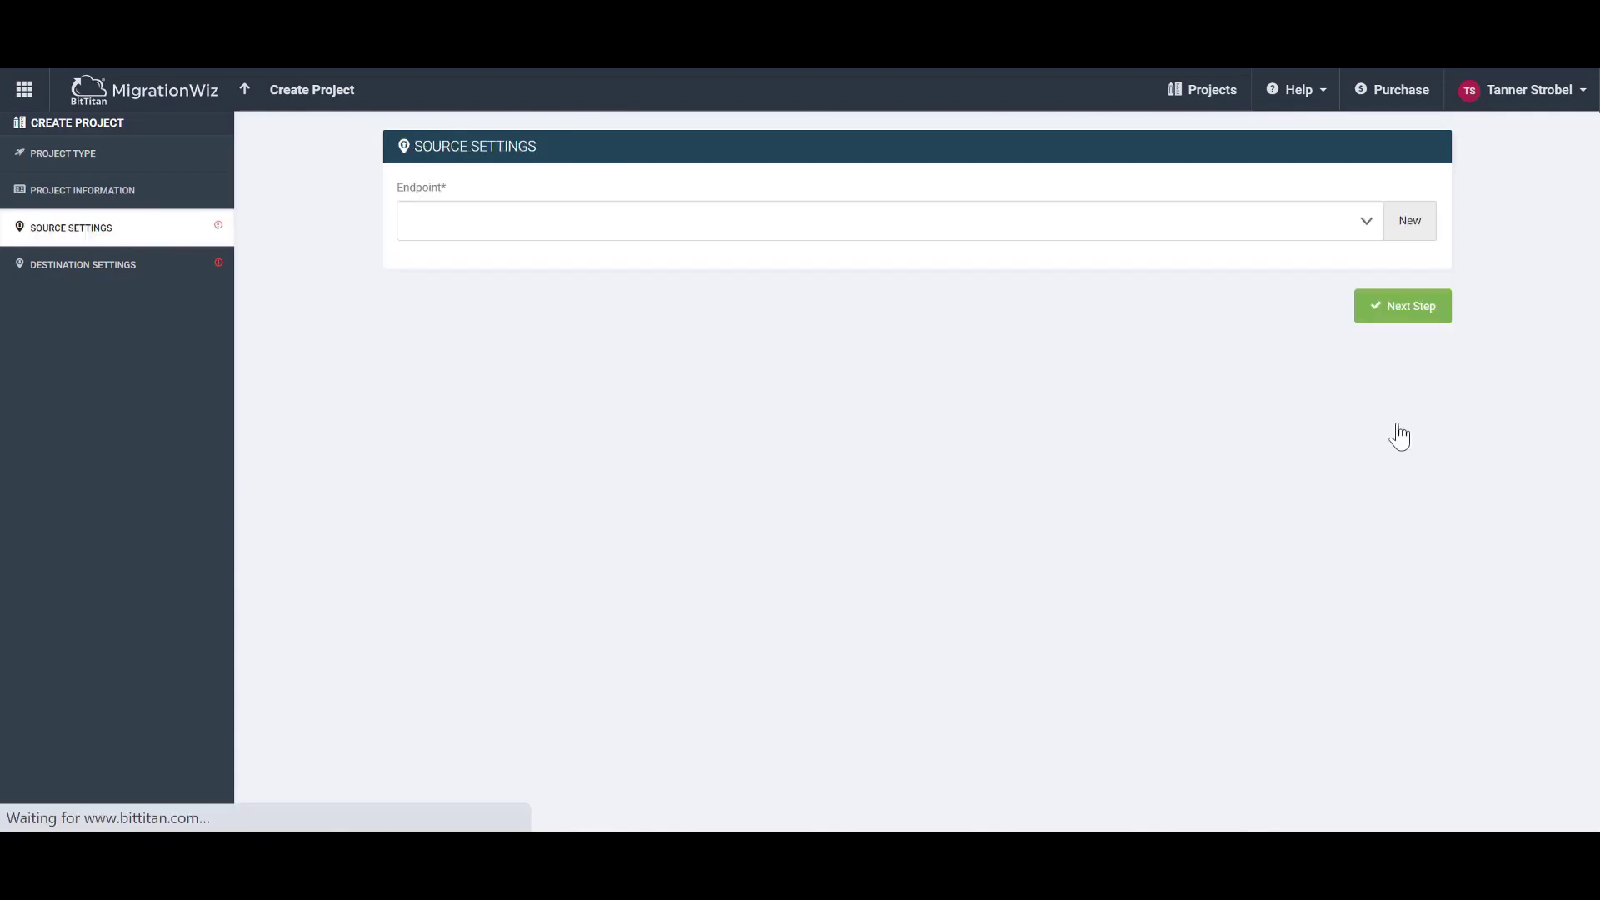
left_click(1409, 223)
left_click(1348, 380)
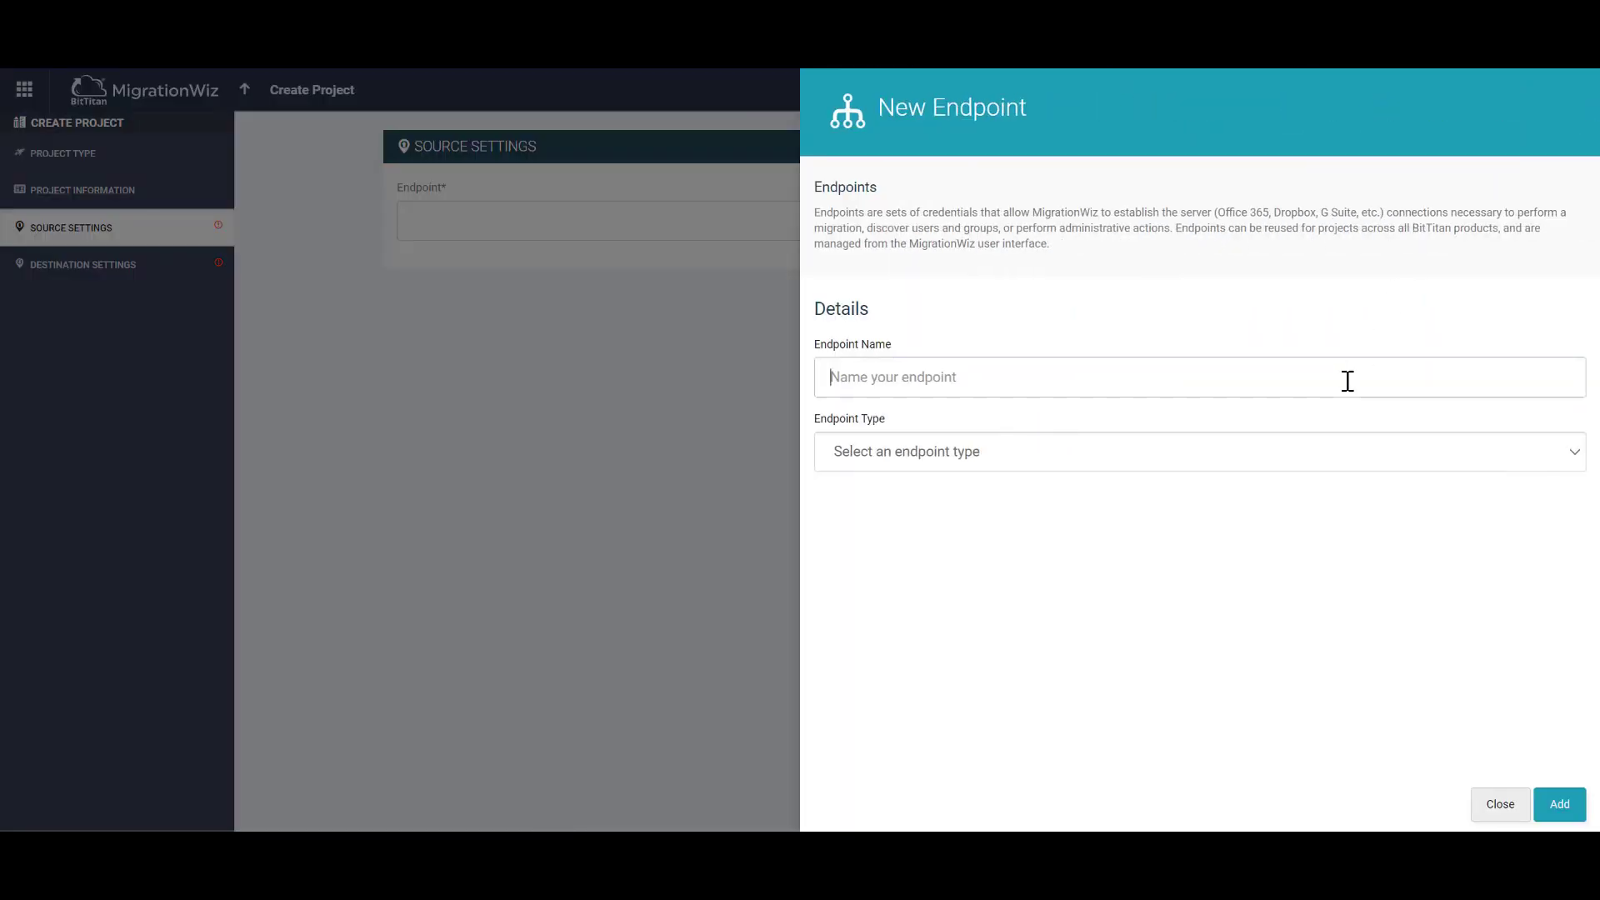
type("SharePoint Source - M365x762990.onmicrosoft.com")
left_click(1355, 448)
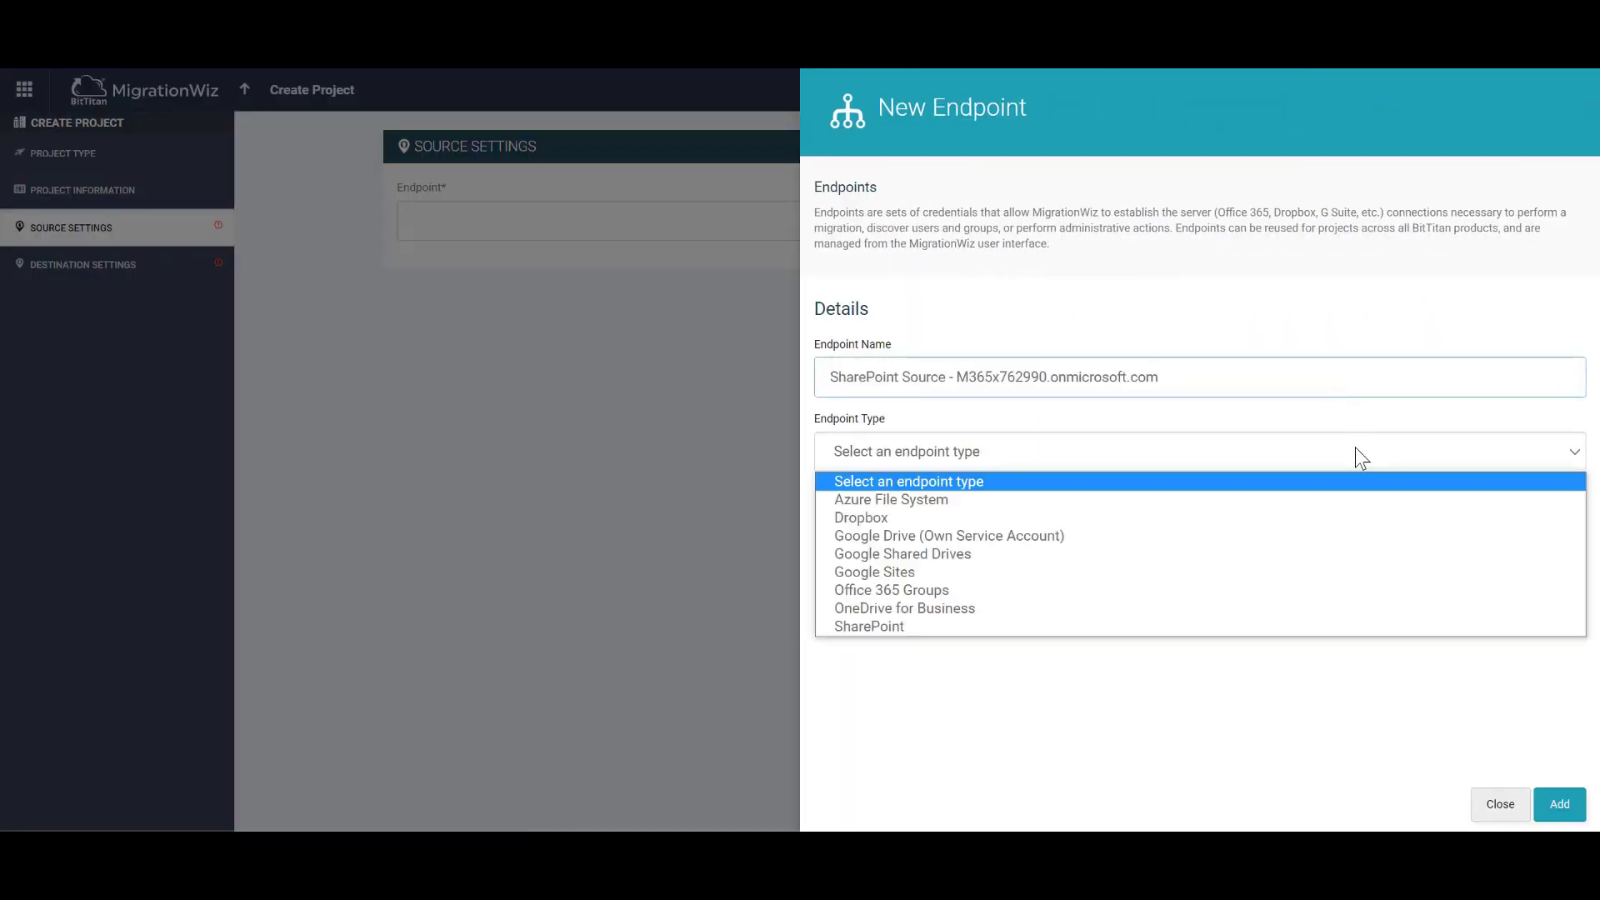
left_click(1360, 626)
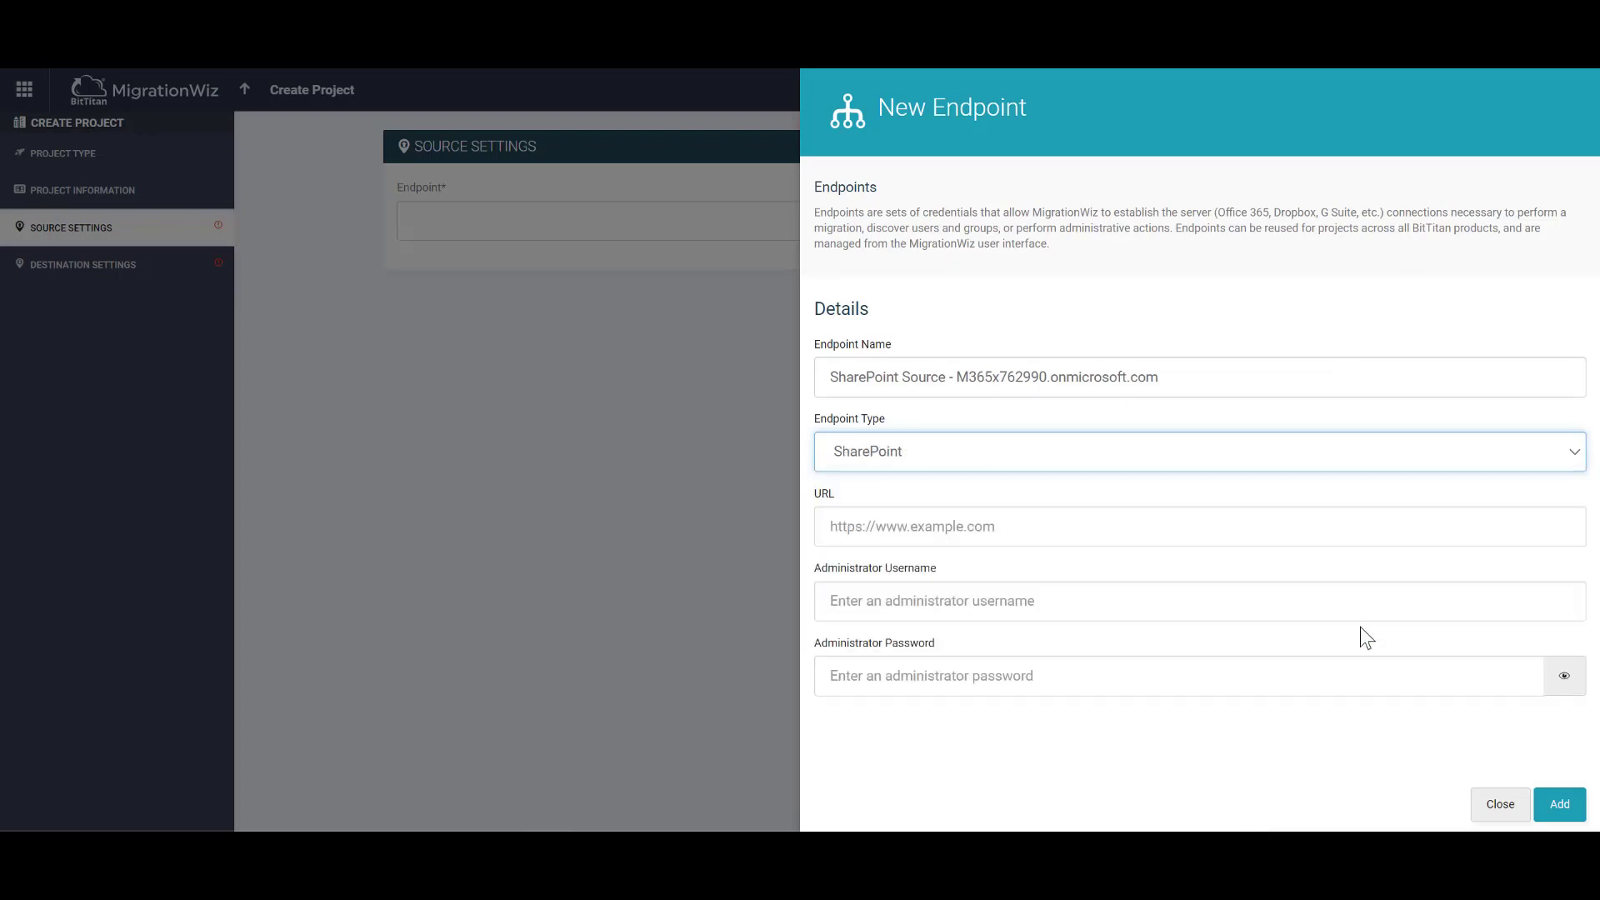
left_click(1306, 538)
type("https://m365x762990.sharepoint.com")
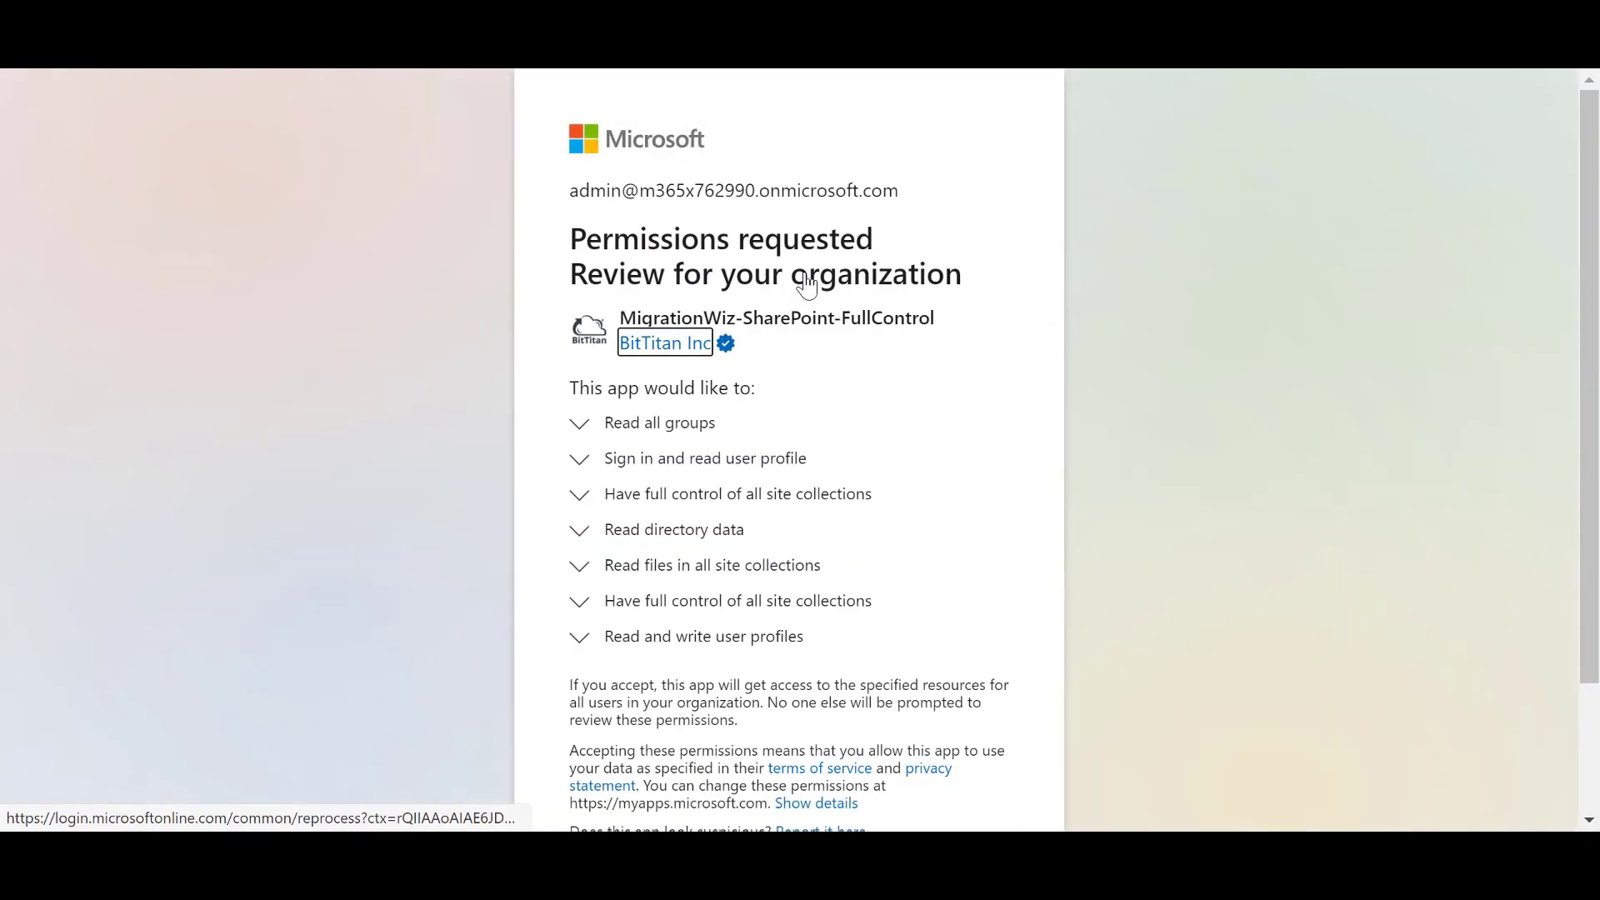
Accept the permissions requested by MigrationWiz-SharePoint-FullControl, and open the members of the MigrationWiz security group in Microsoft Azure
scroll(805, 283, "down", 2)
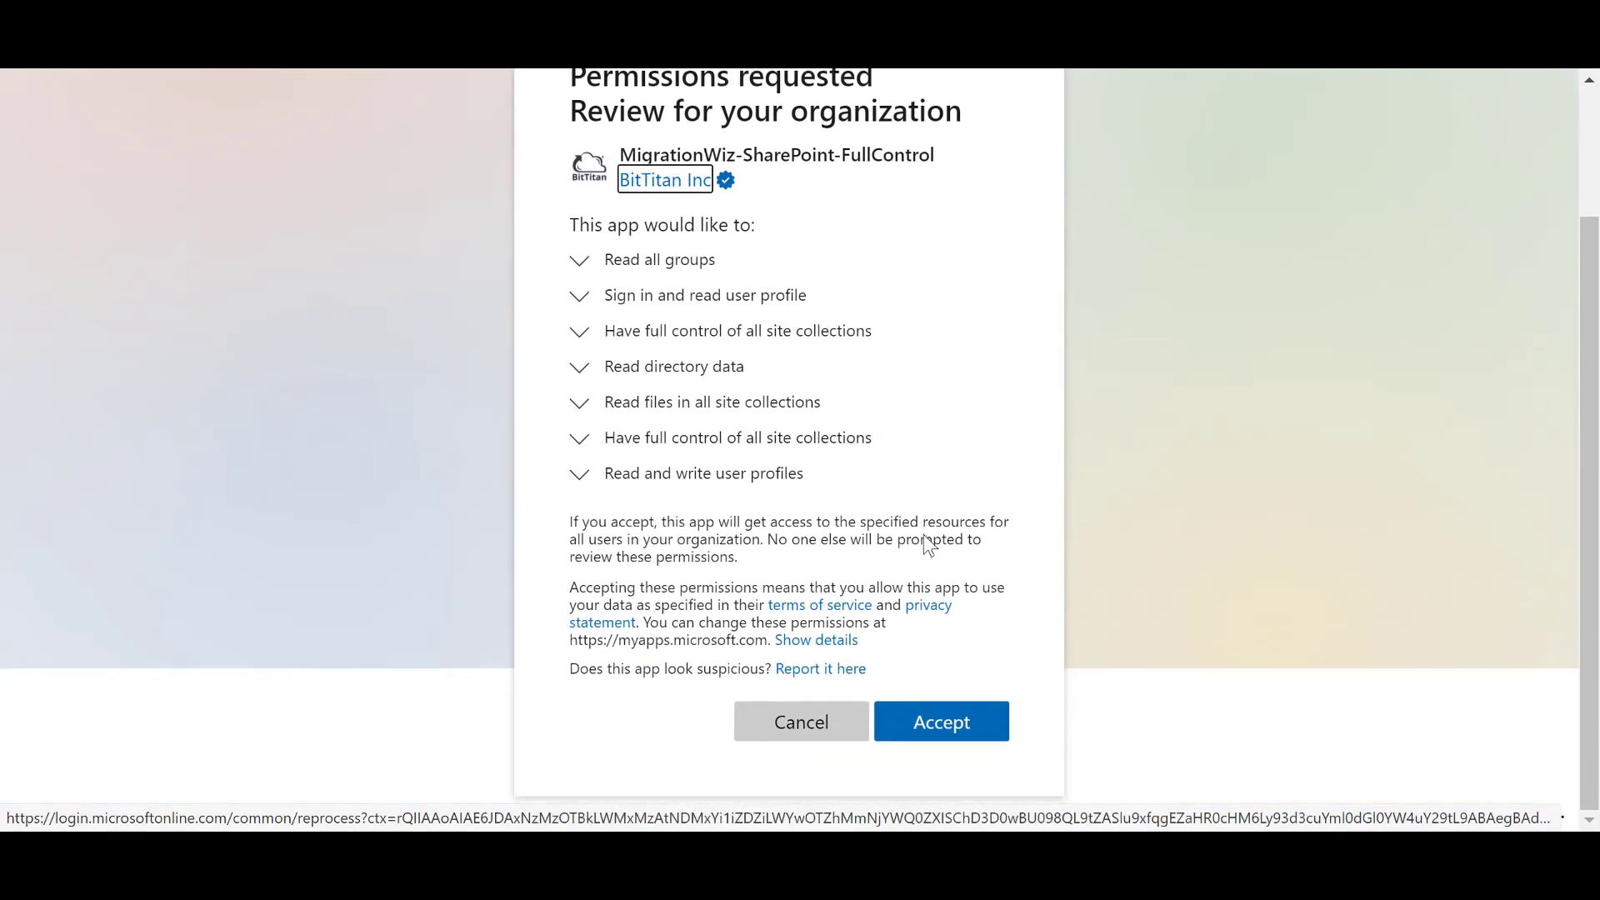
left_click(999, 740)
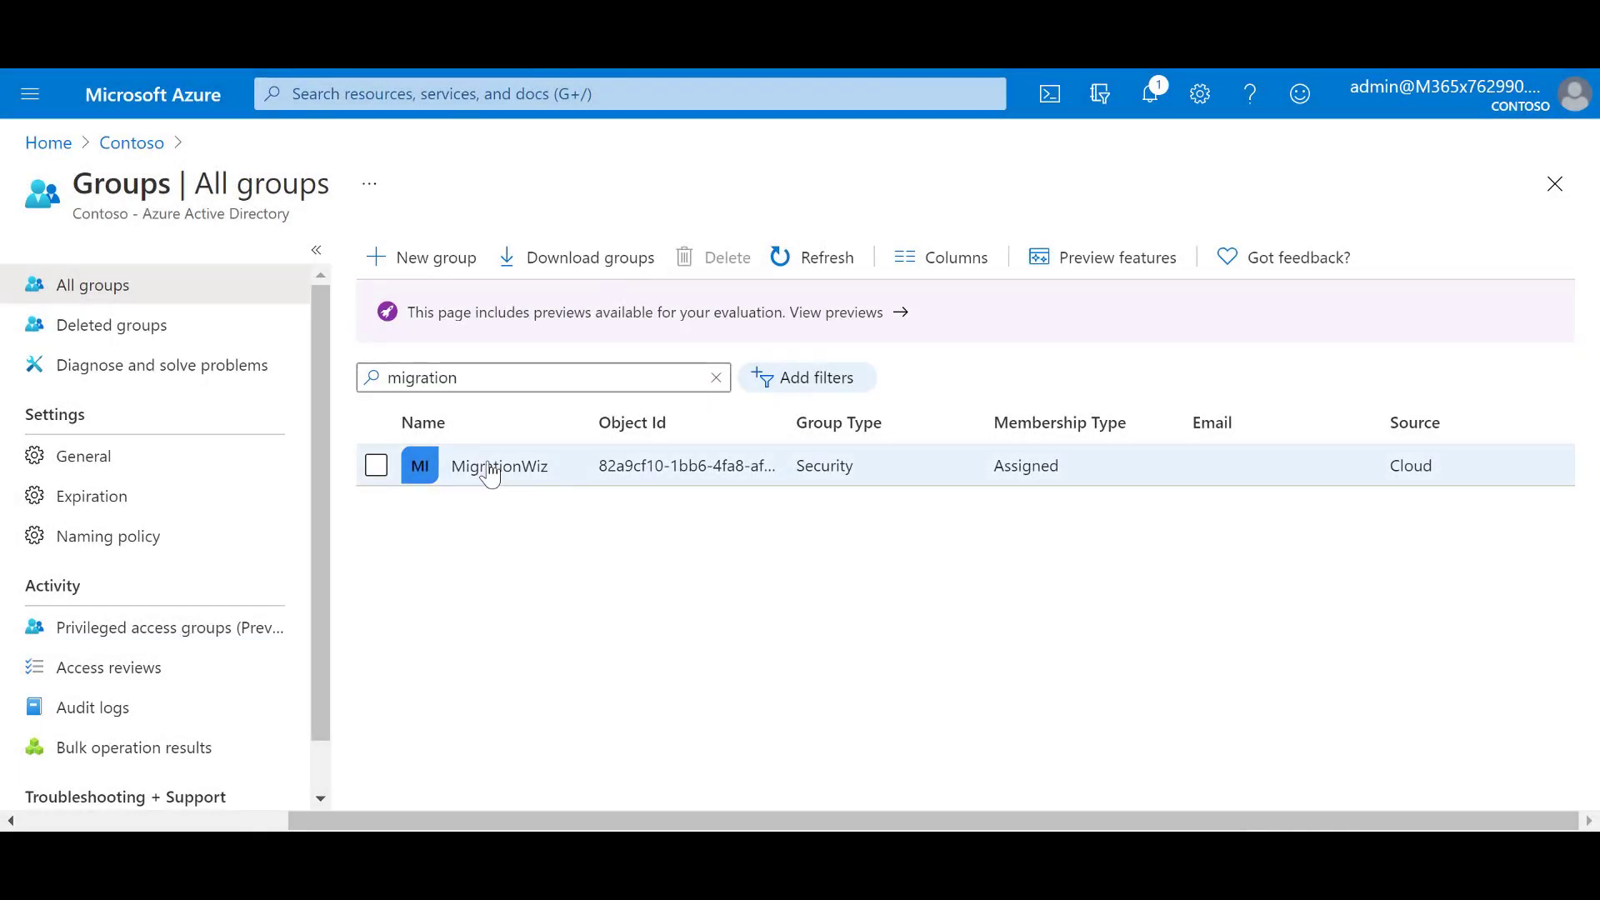
left_click(490, 468)
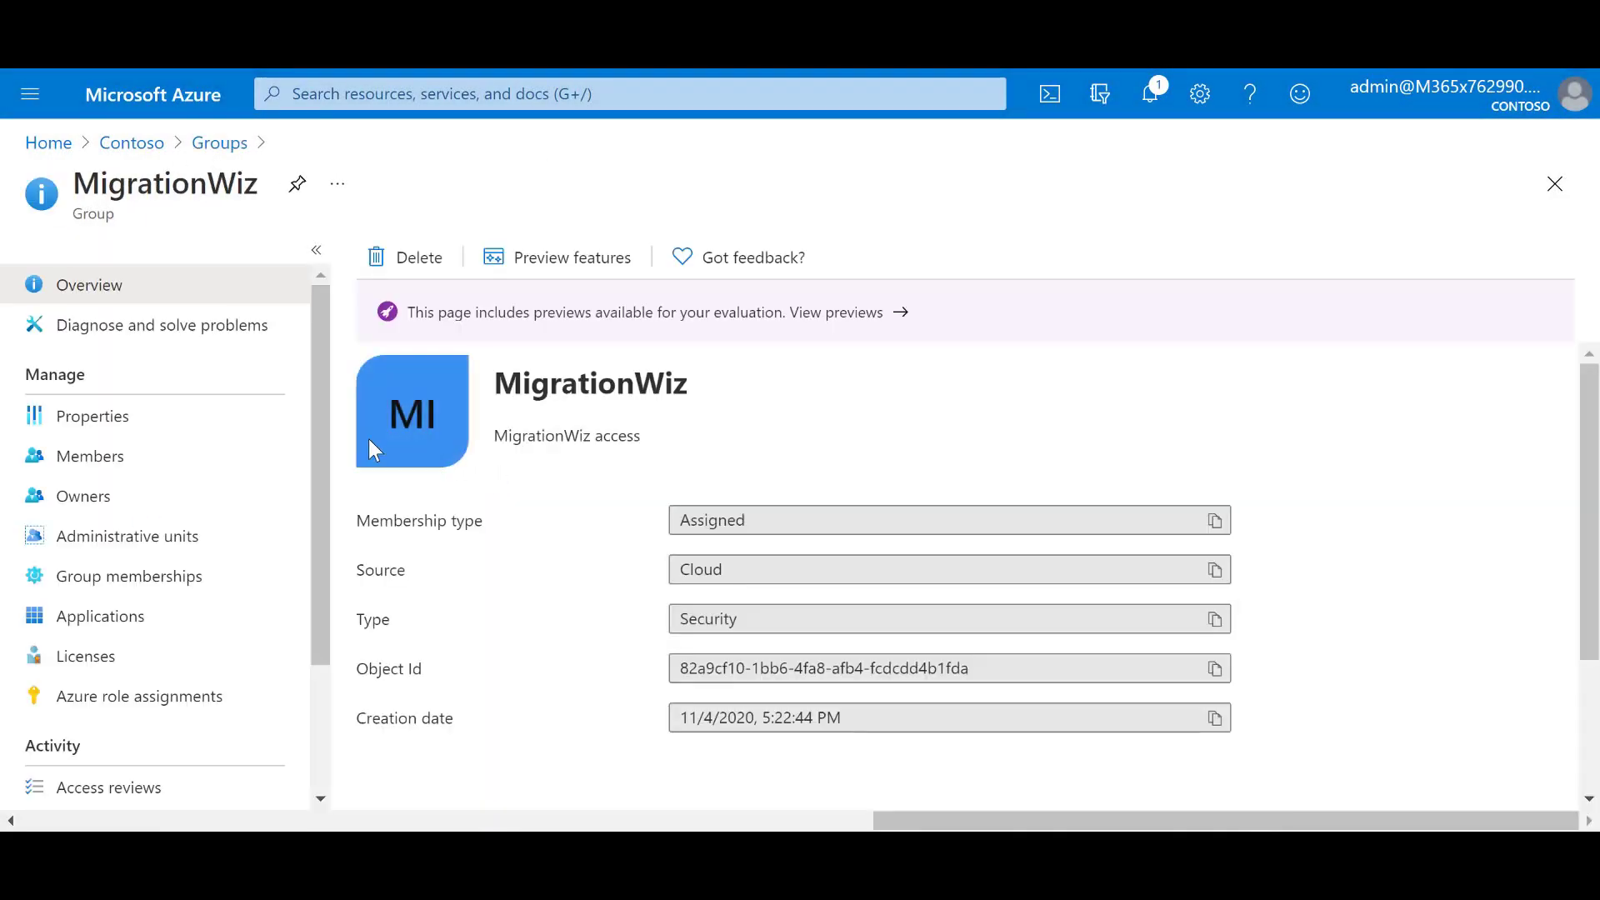
left_click(151, 455)
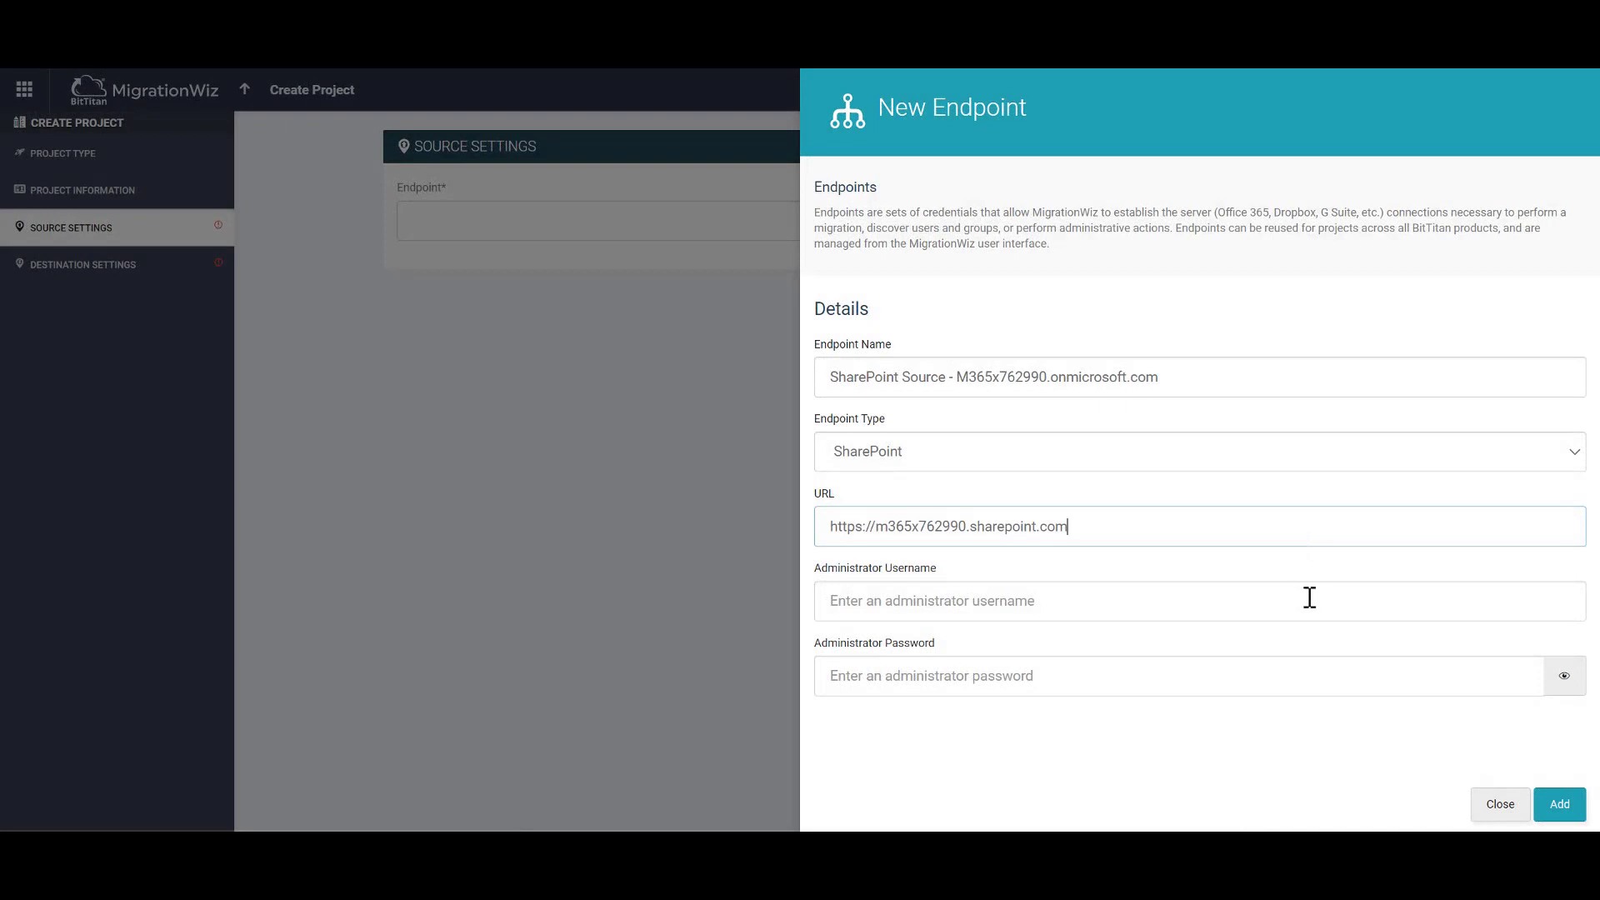
Switch to MigrationWiz, enter the source endpoint's administrator username and password, and add the endpoint, proceeding to the destination settings
left_click(1311, 601)
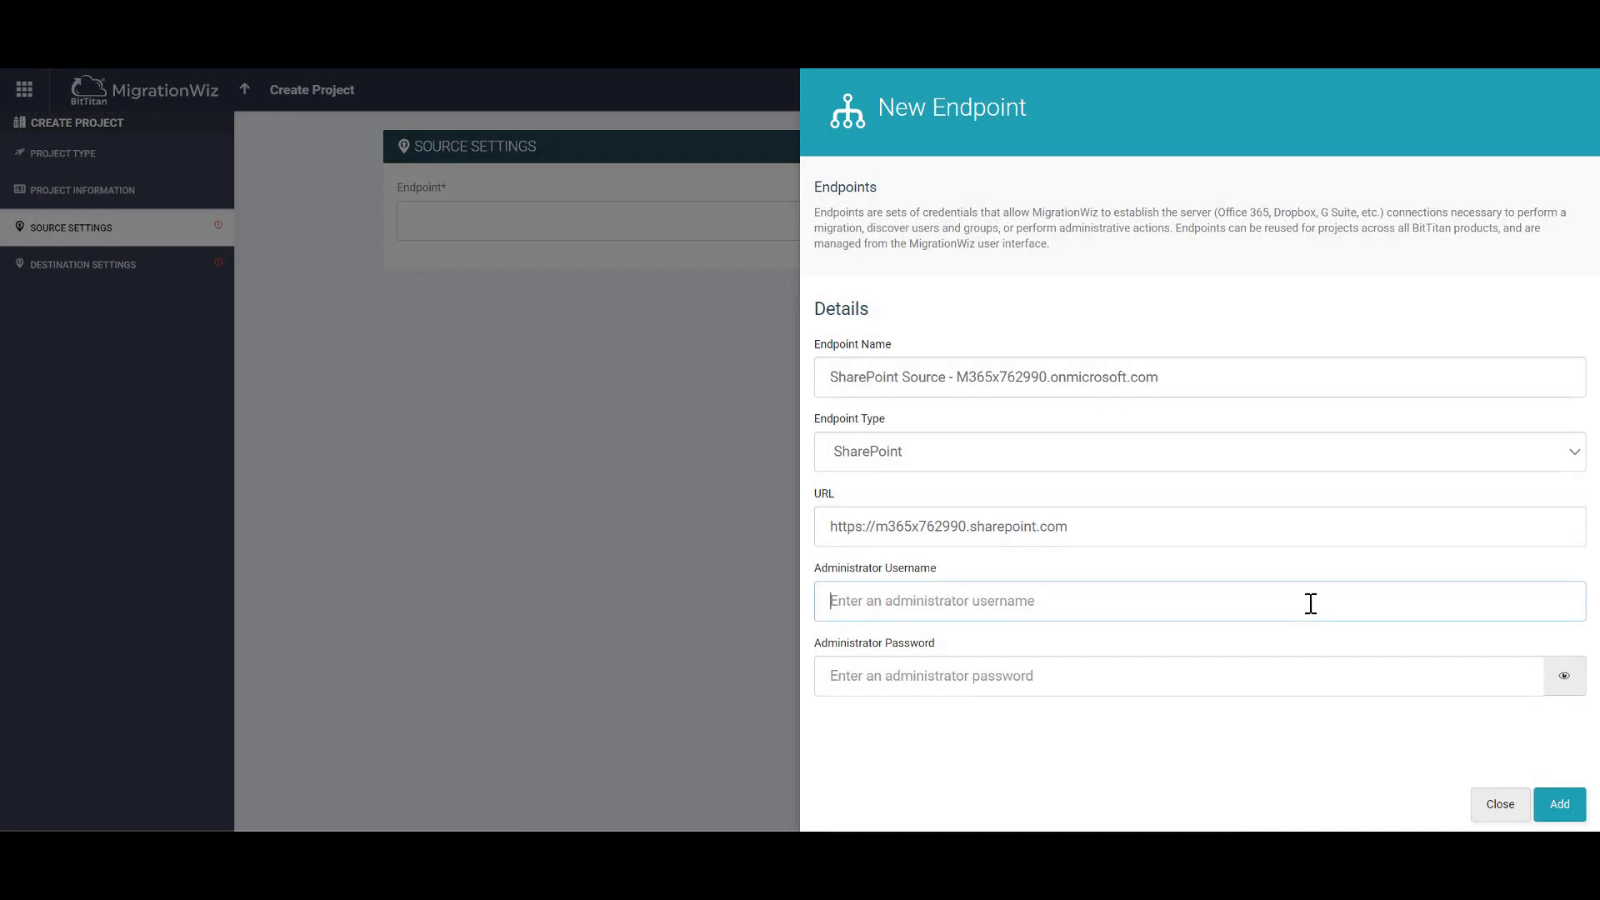
key("ctrl+v")
left_click(1307, 678)
key("ctrl+v")
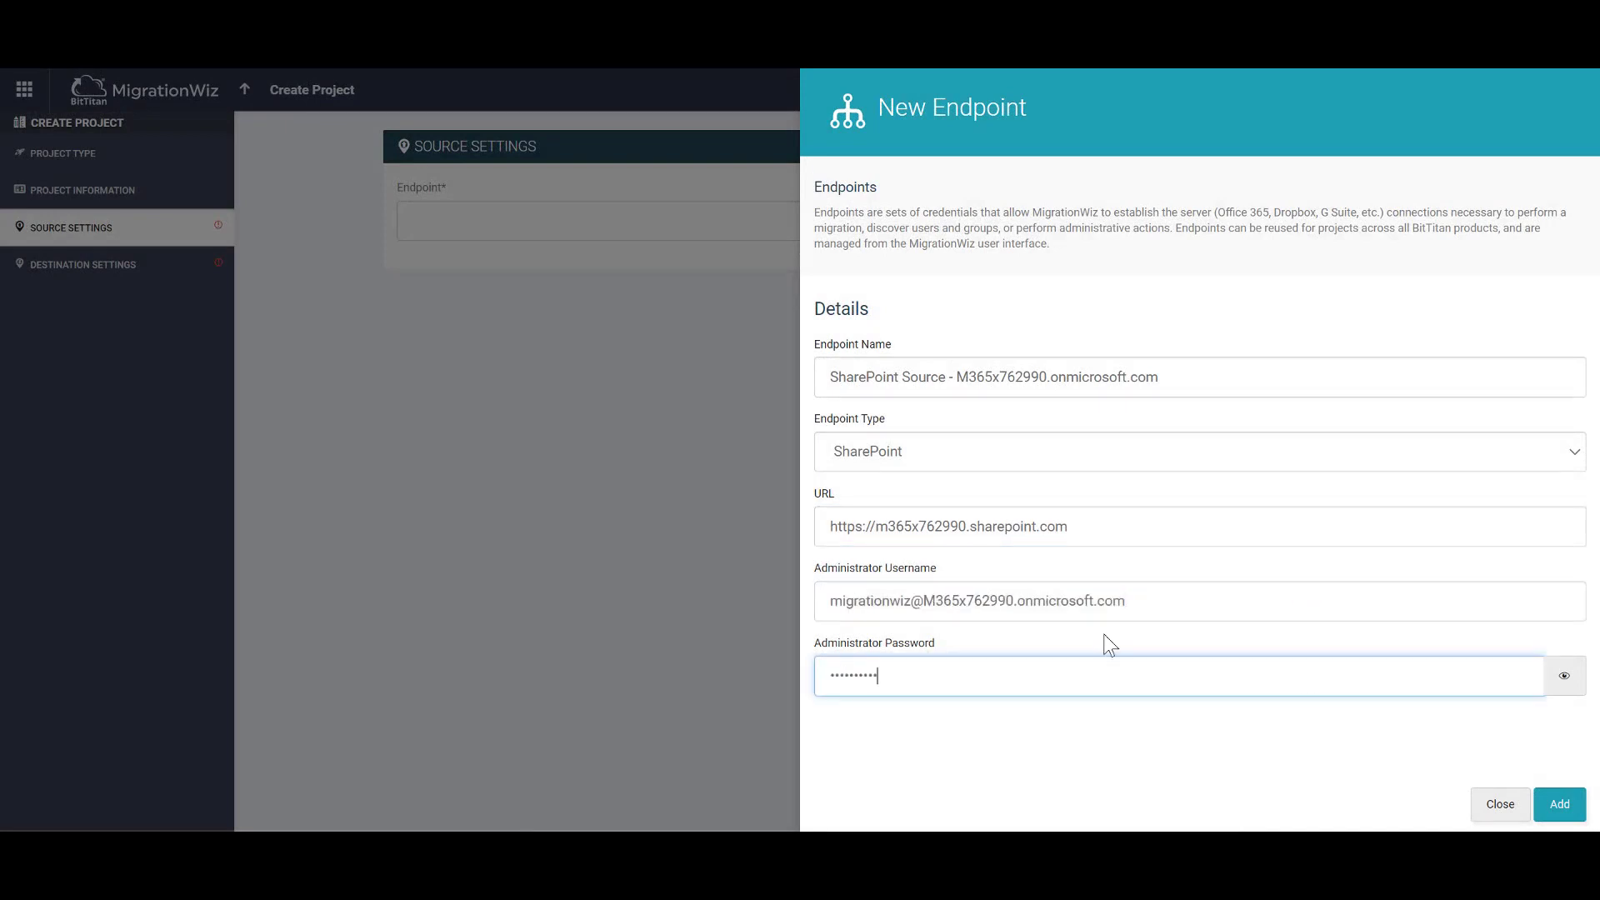
left_click(1551, 805)
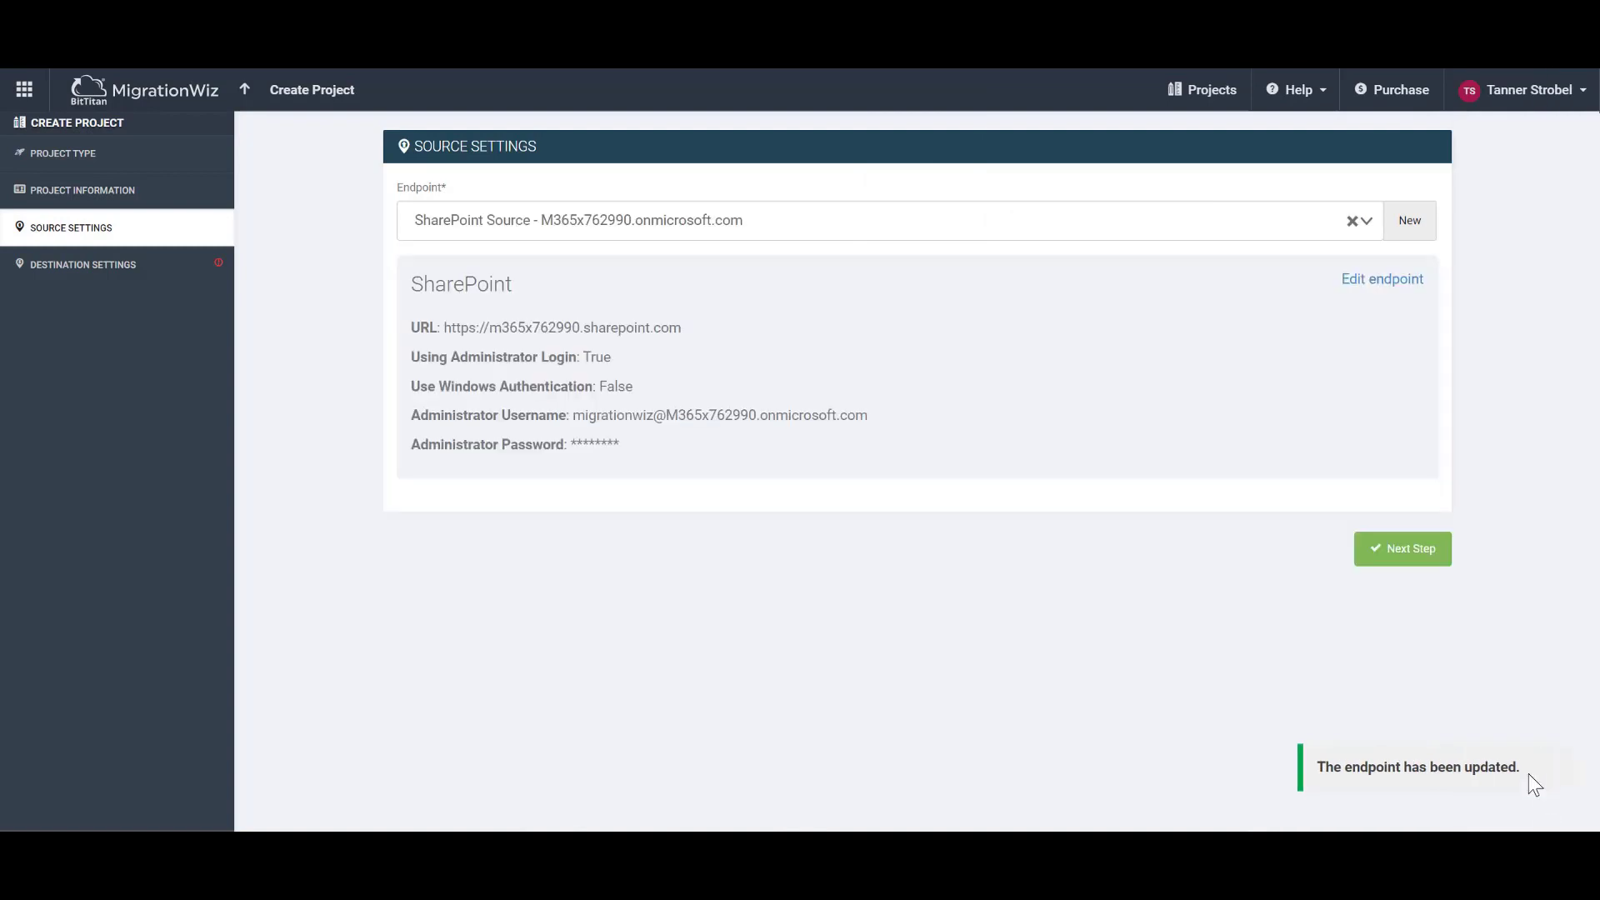
left_click(1391, 551)
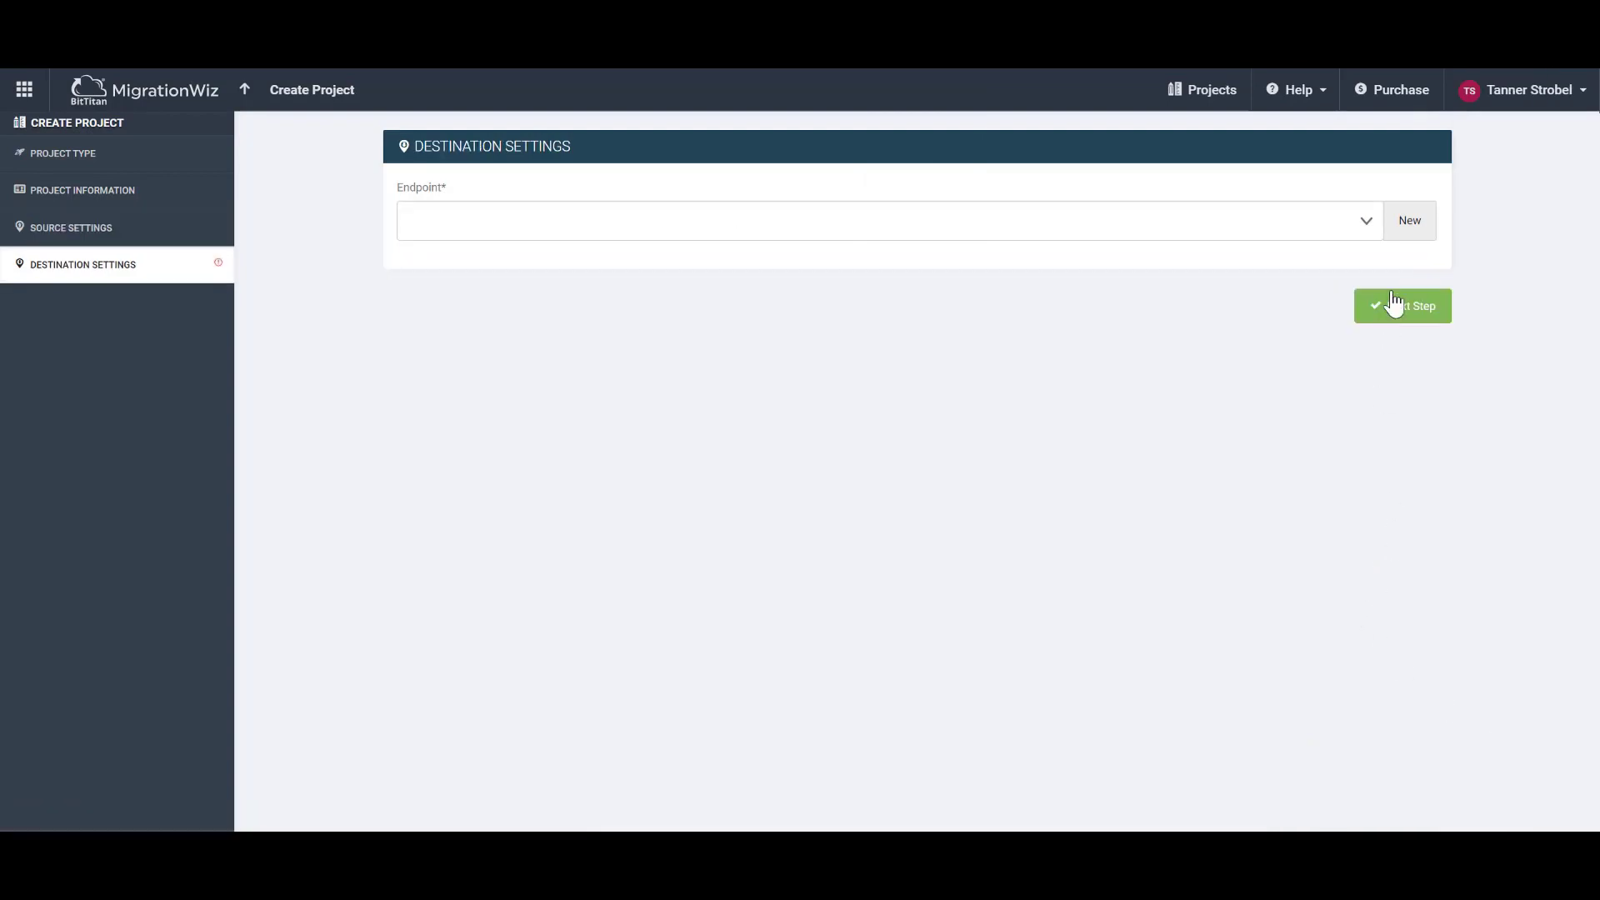
left_click(1408, 221)
left_click(1310, 381)
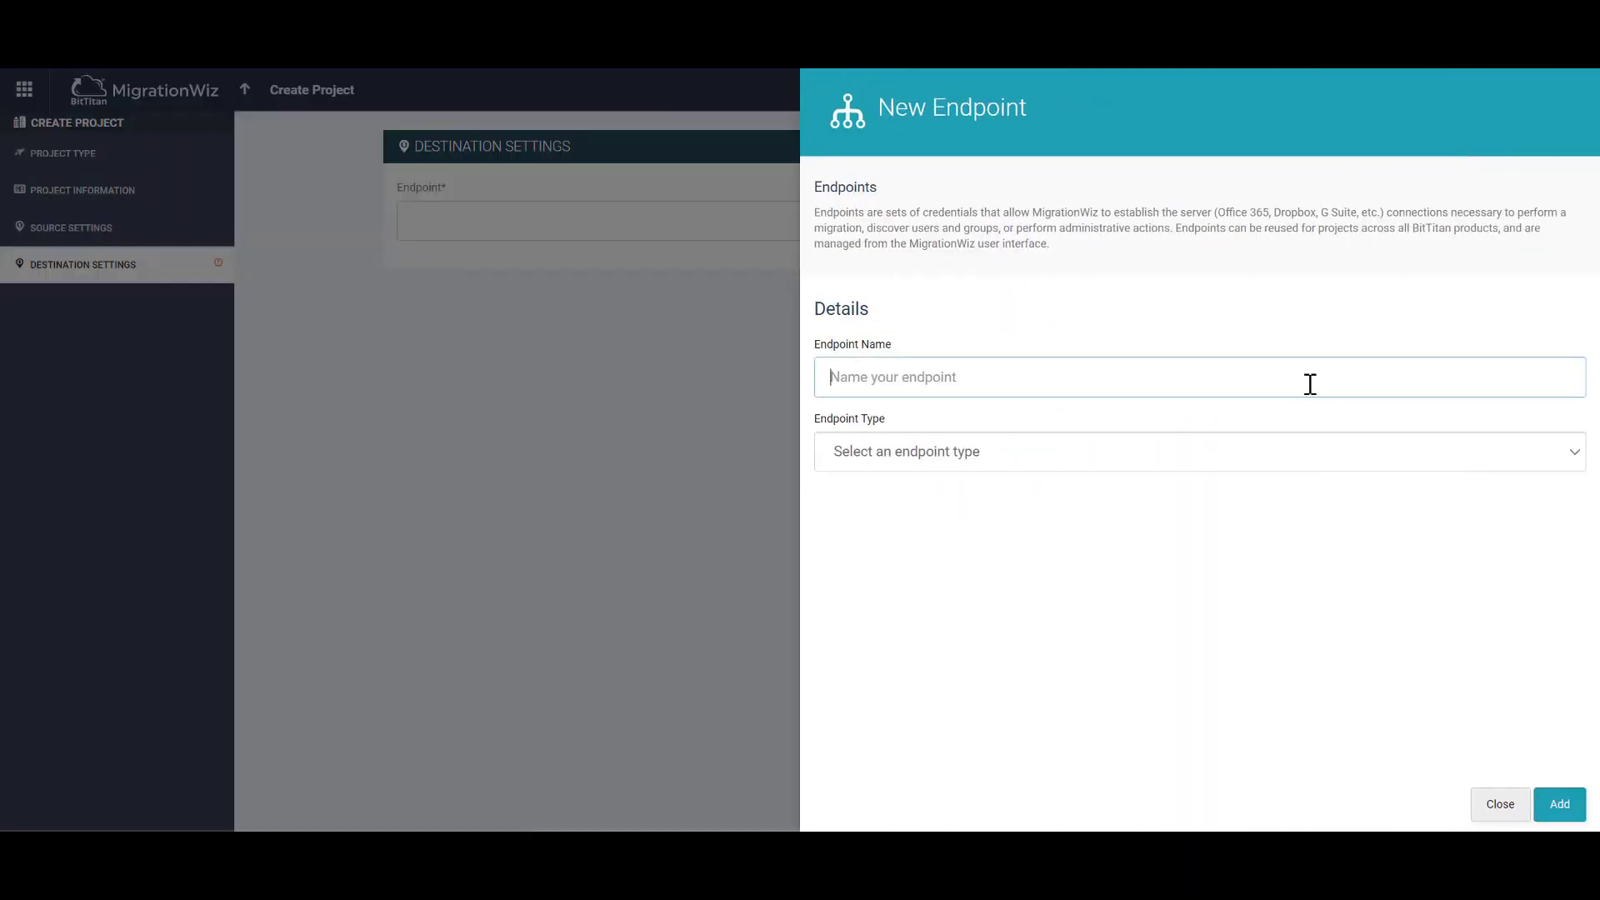
type("SharePoint Destination - M365x794092.onmicrosoft.com")
left_click(1311, 441)
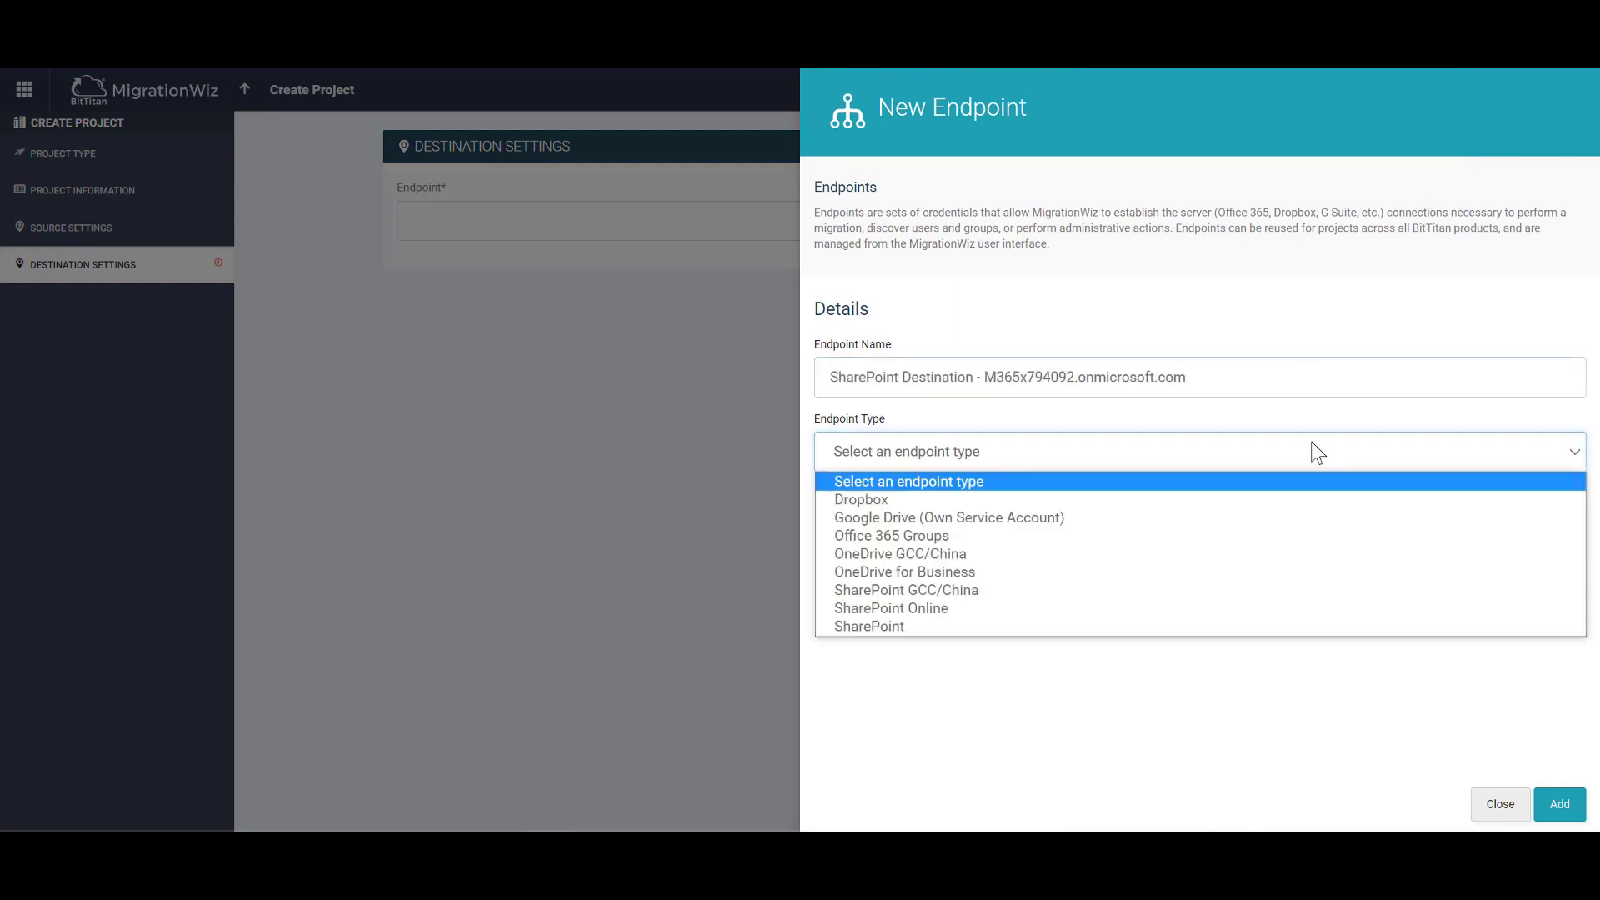
left_click(1276, 606)
left_click(1248, 524)
type("https://m365x794092.sharepoint.com")
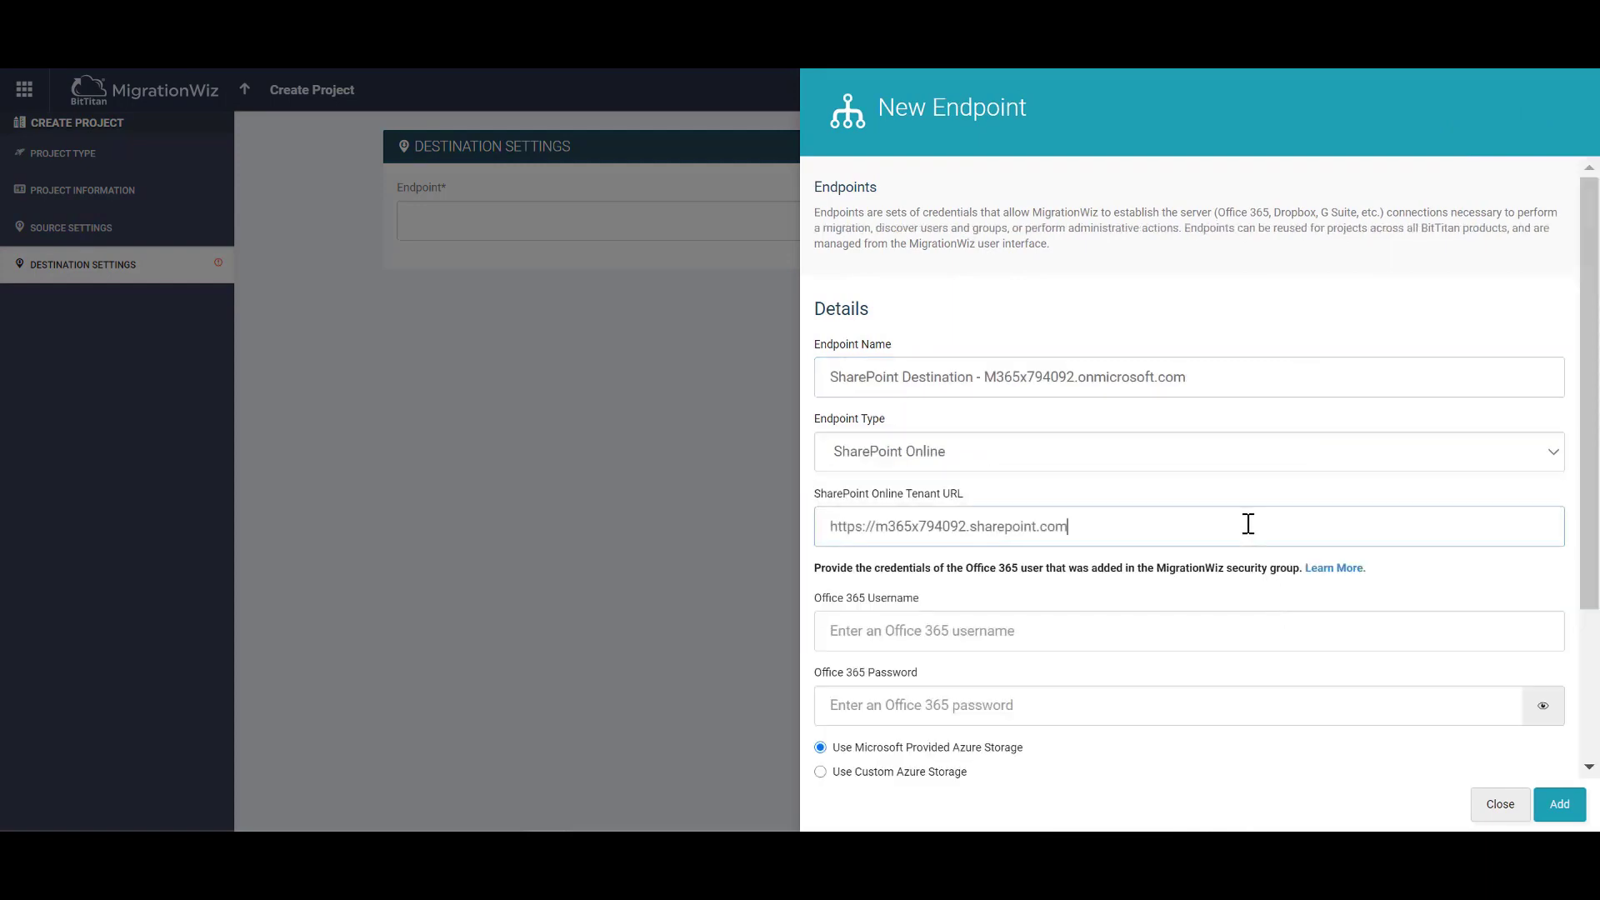
Enter the Office 365 username and password for the destination endpoint
left_click(1237, 631)
key("ctrl+v")
left_click(1246, 700)
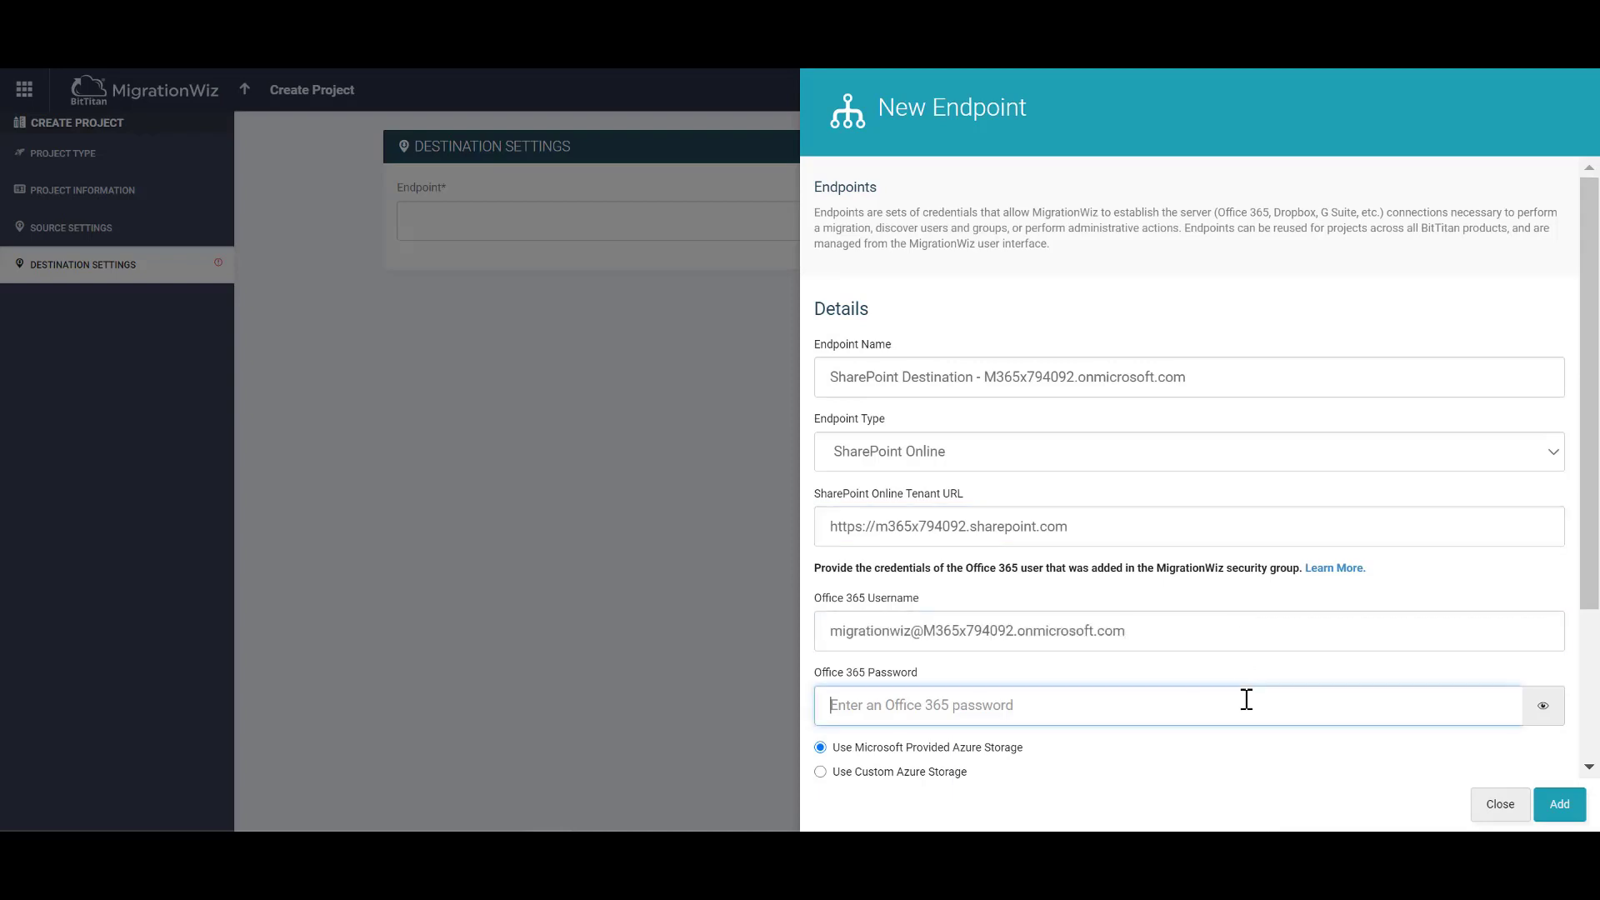
key("ctrl+v")
Look at the custom Azure storage option, and set the destination endpoint to use Microsoft provided Azure storage
scroll(1016, 562, "down", 2)
scroll(1017, 561, "down", 1)
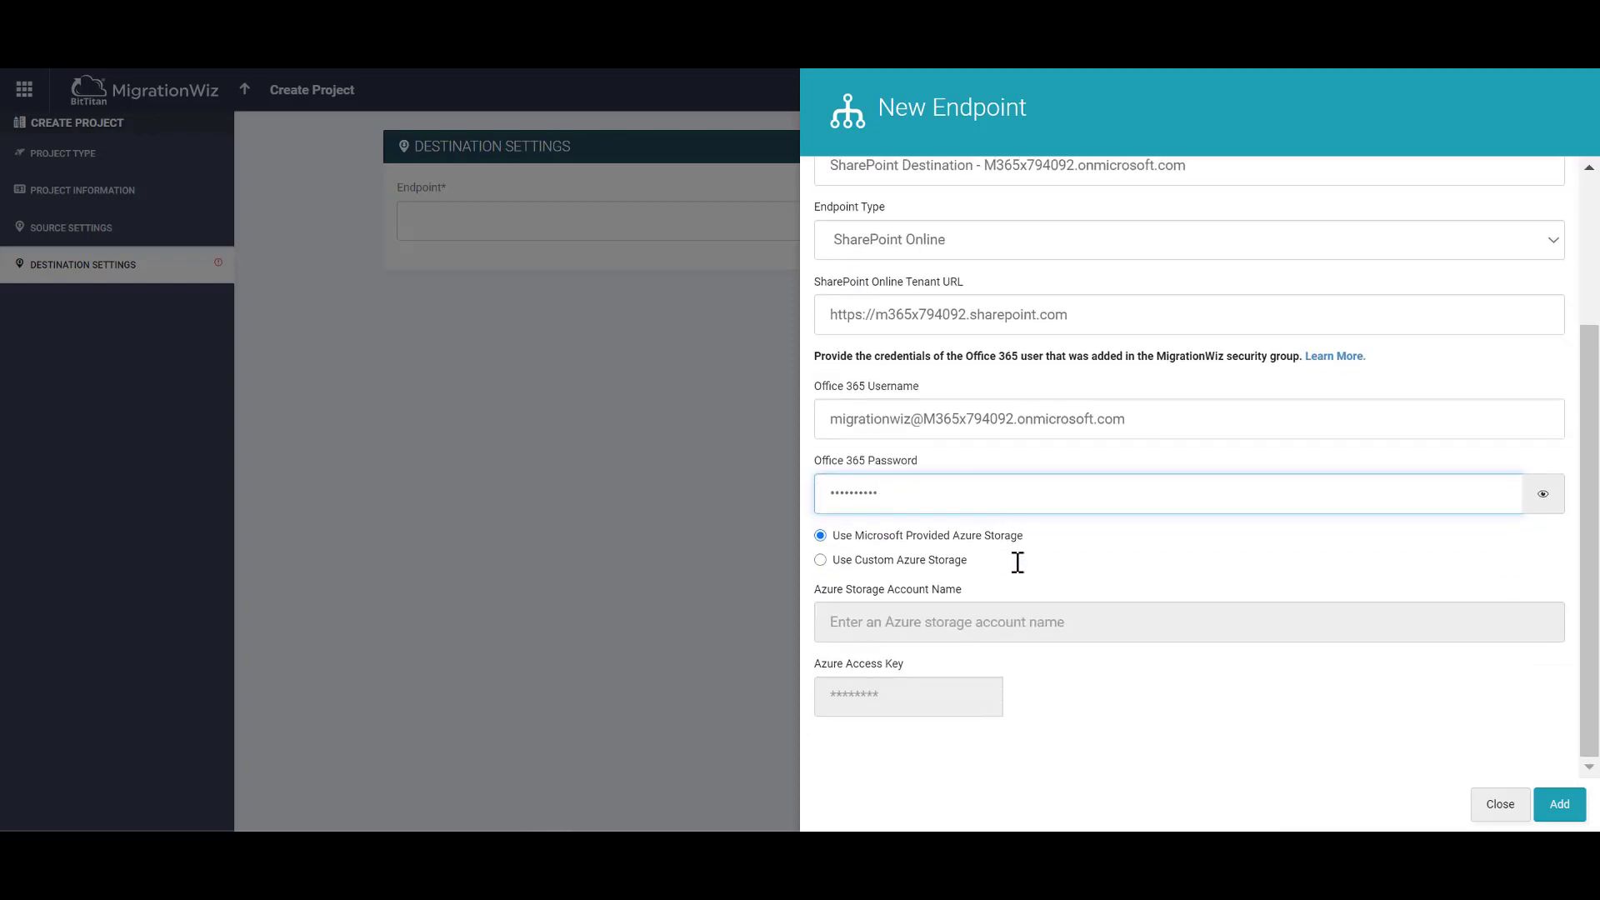
left_click(916, 542)
left_click(914, 568)
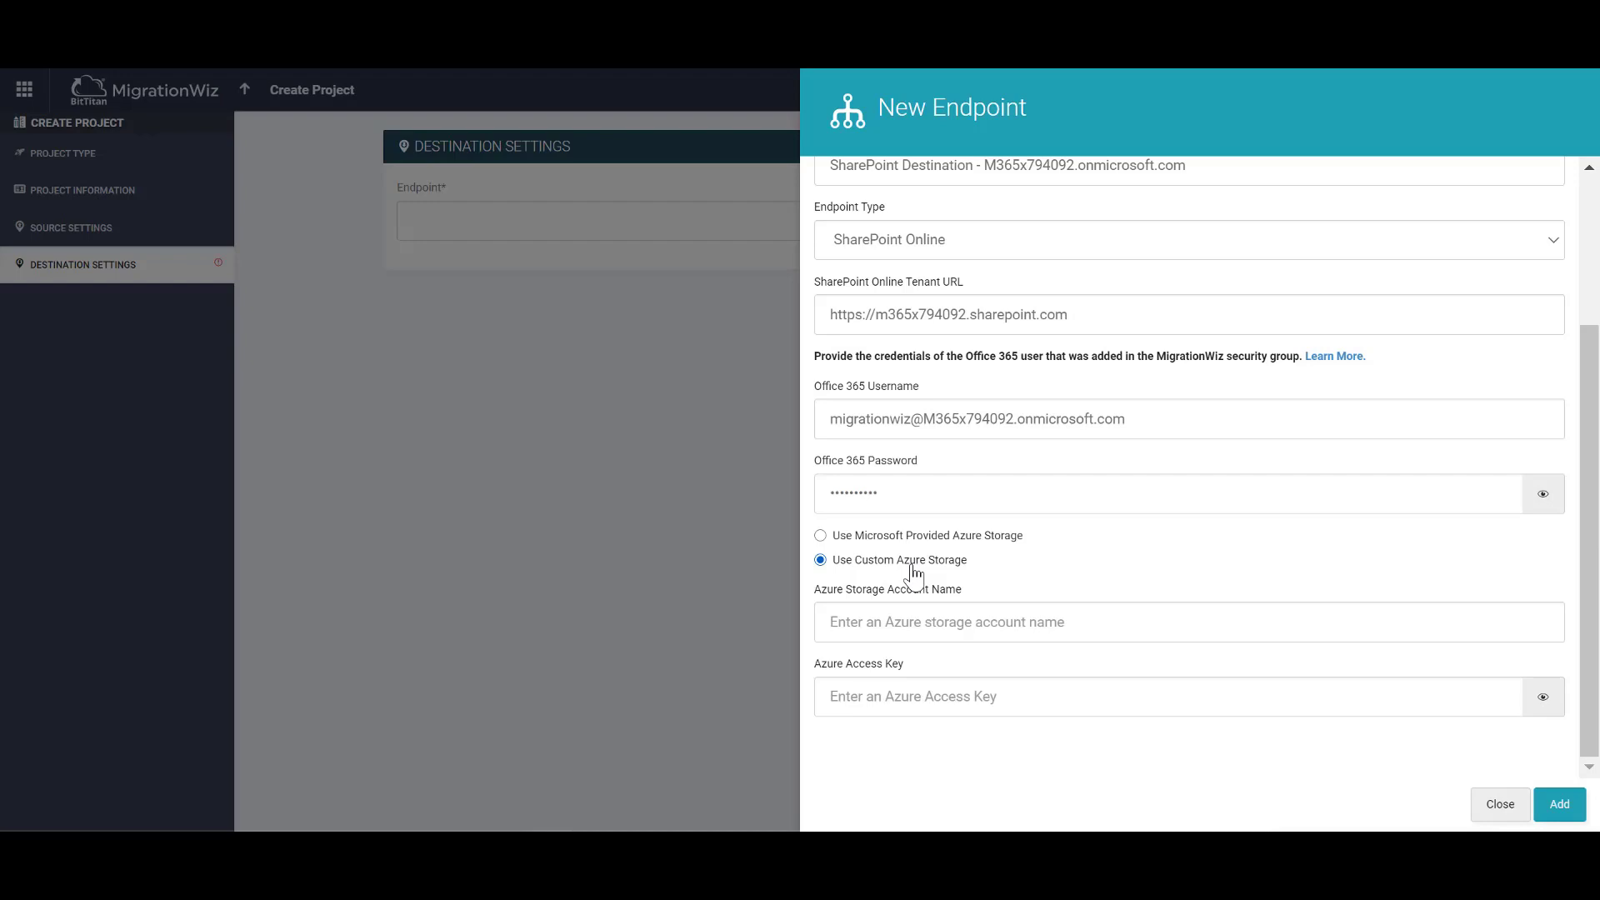
left_click(911, 542)
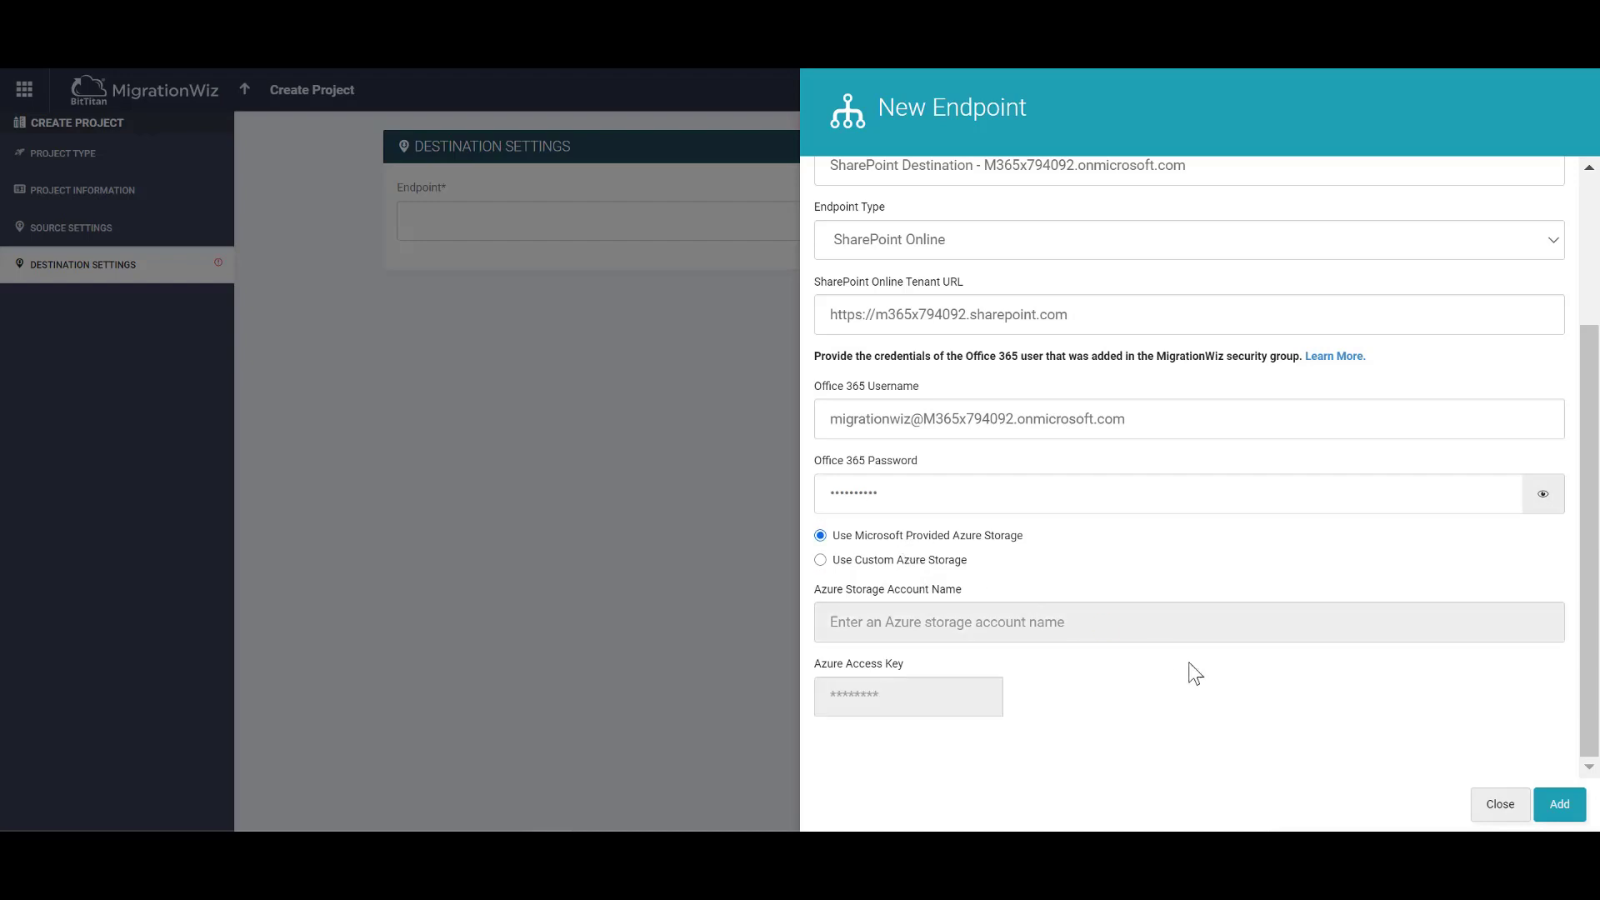
Add the destination endpoint and save the project through its summary
left_click(1543, 811)
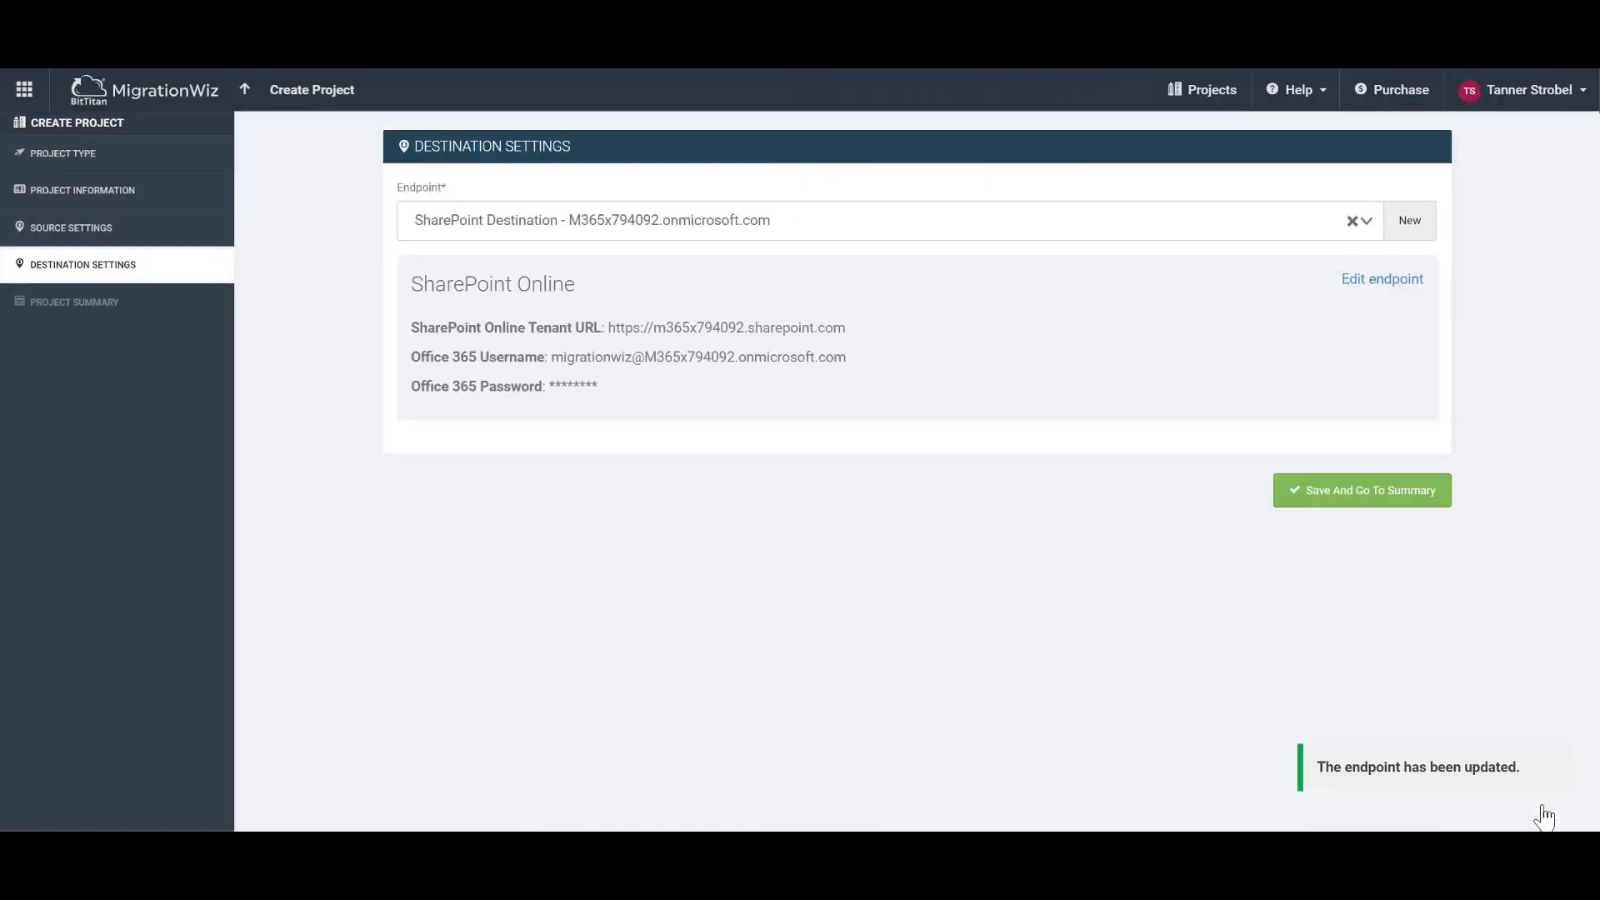
left_click(1364, 500)
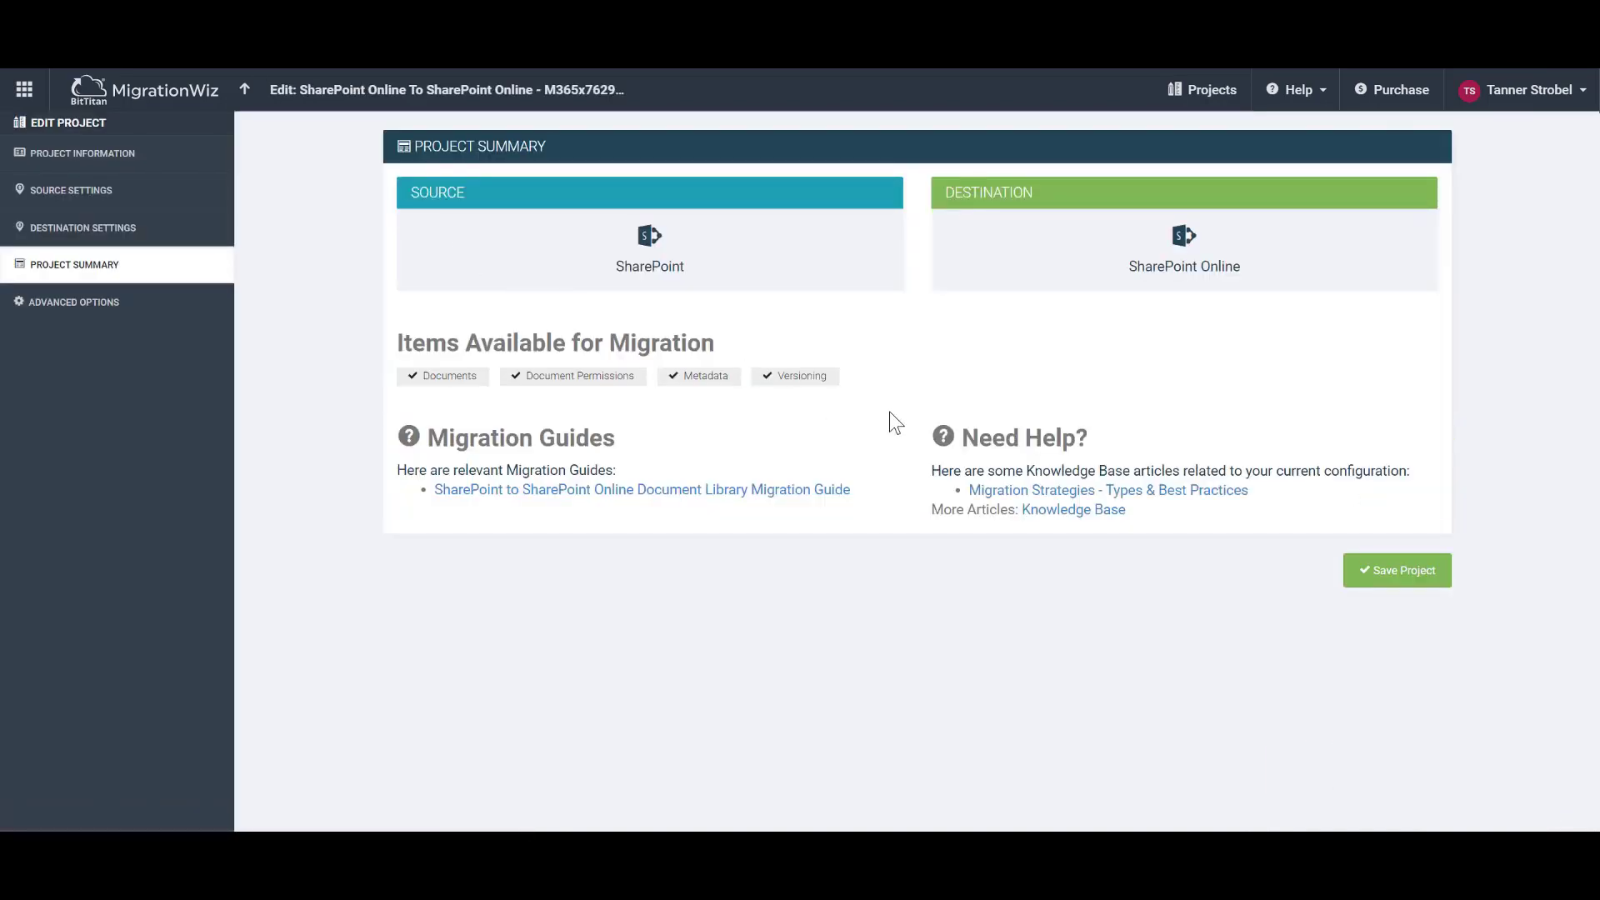
left_click(1404, 571)
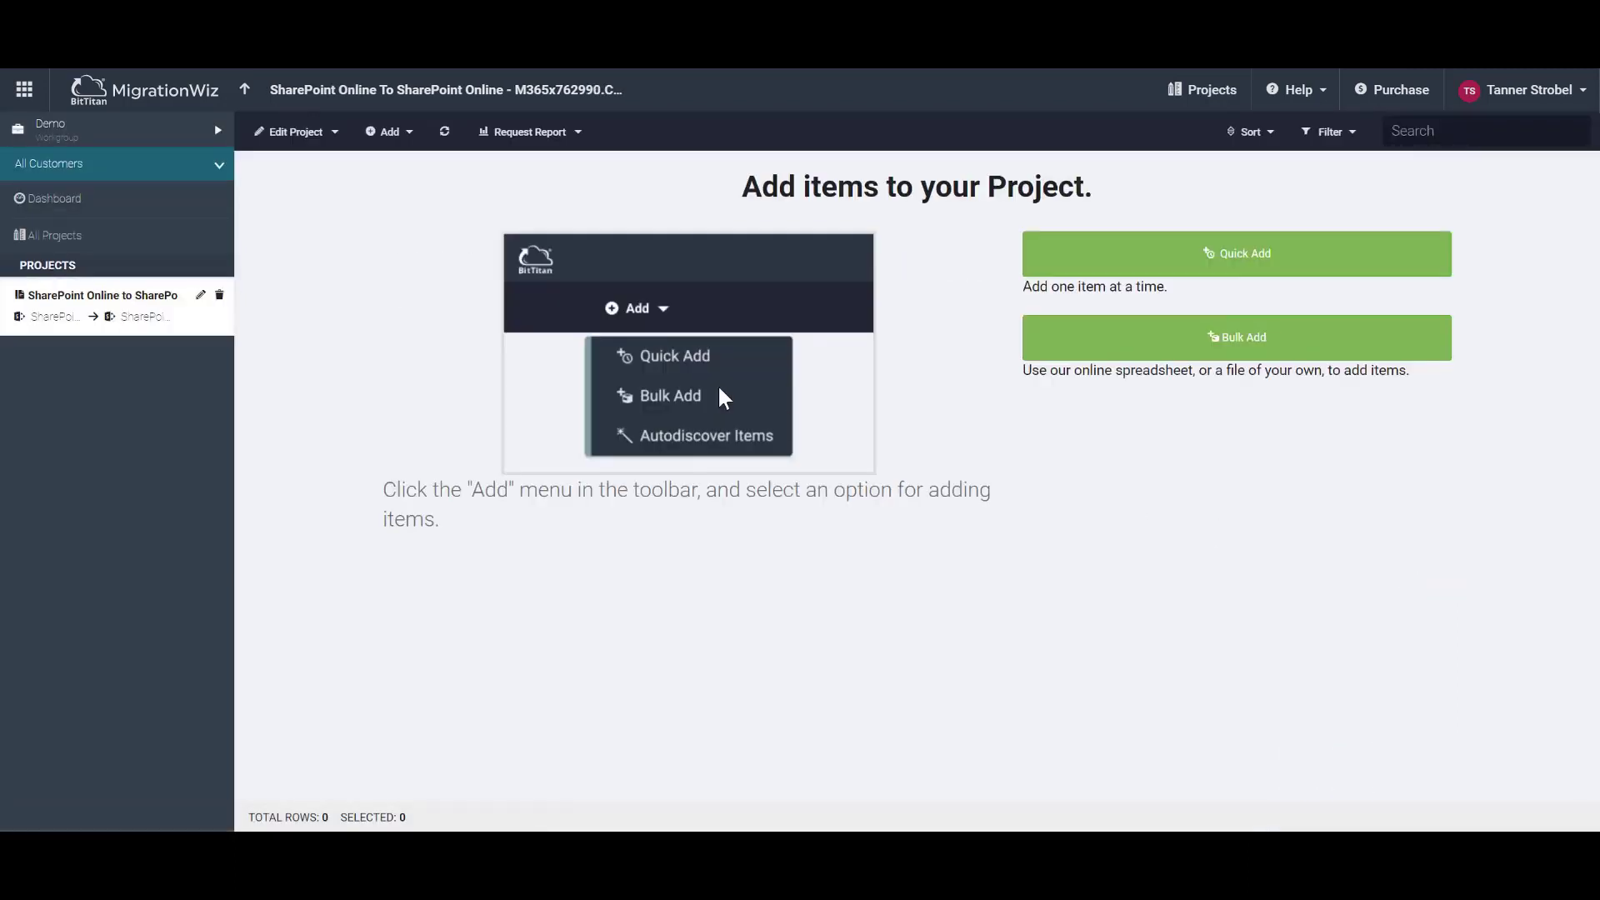
Enter the support options InitializationTimeout=8 and UseApplicationPermission=1 in the project's advanced options
left_click(320, 133)
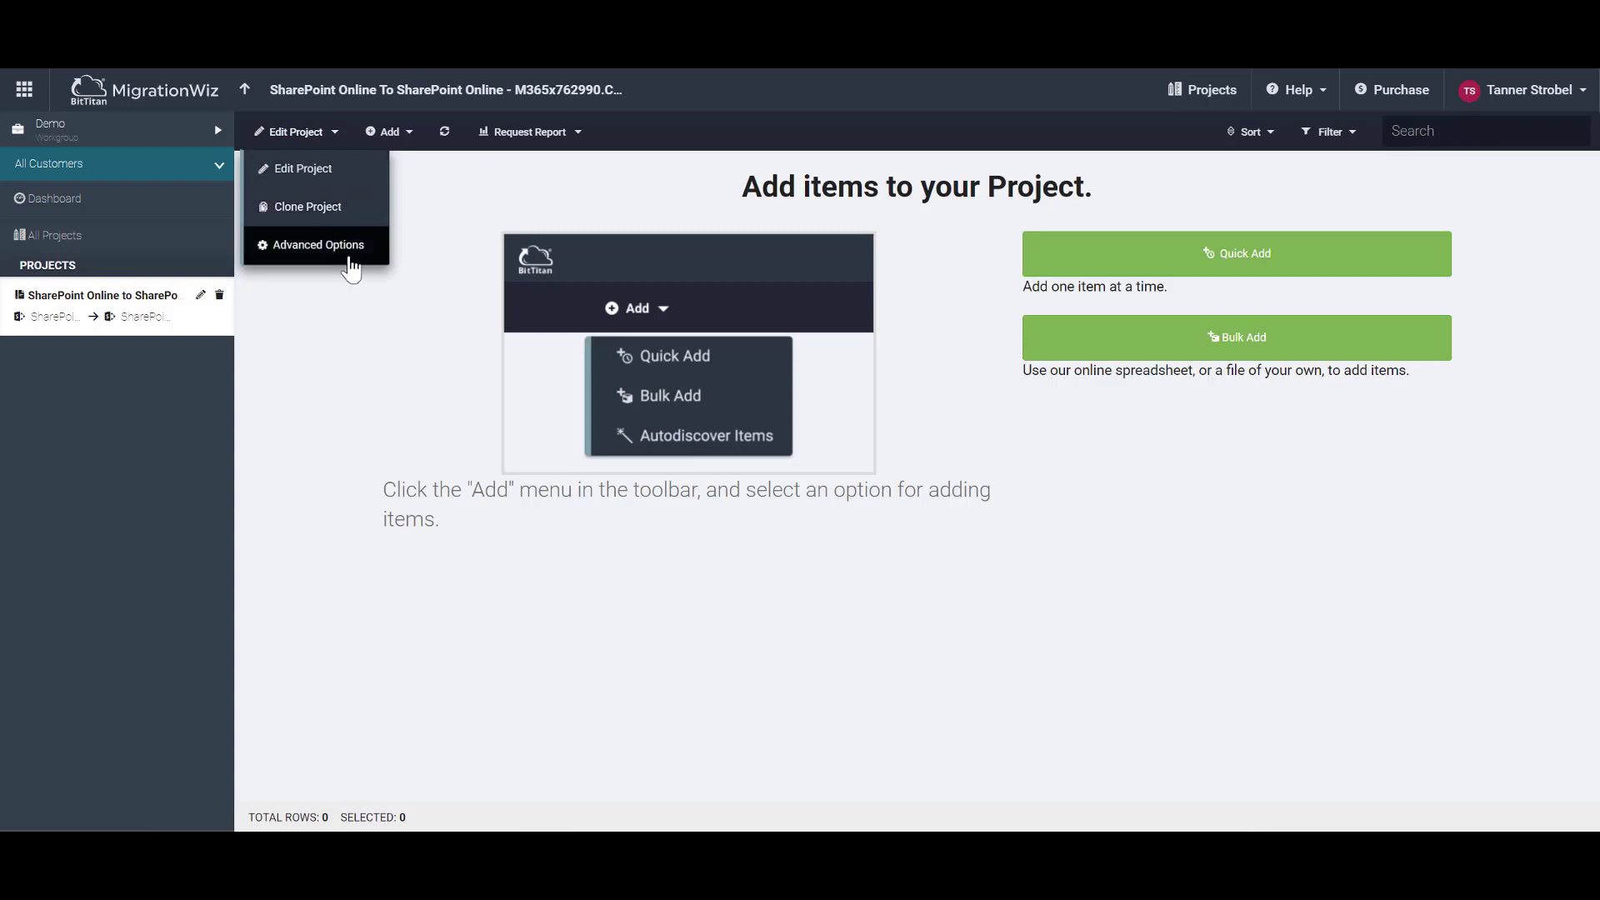
left_click(350, 249)
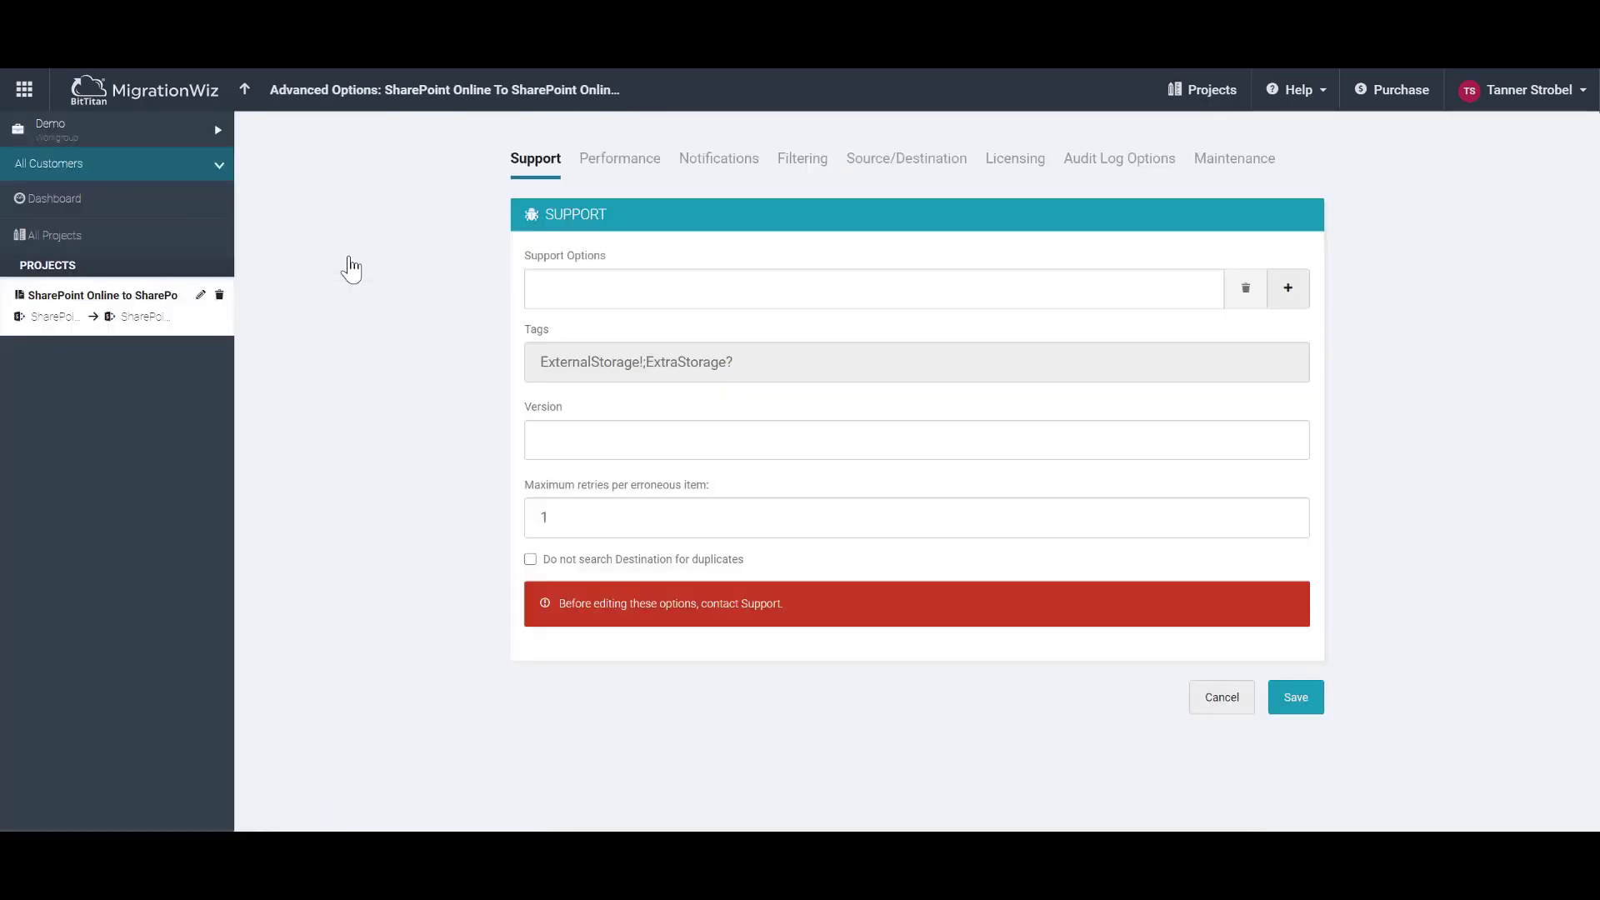
left_click(644, 291)
type("InitializationTimeout=8")
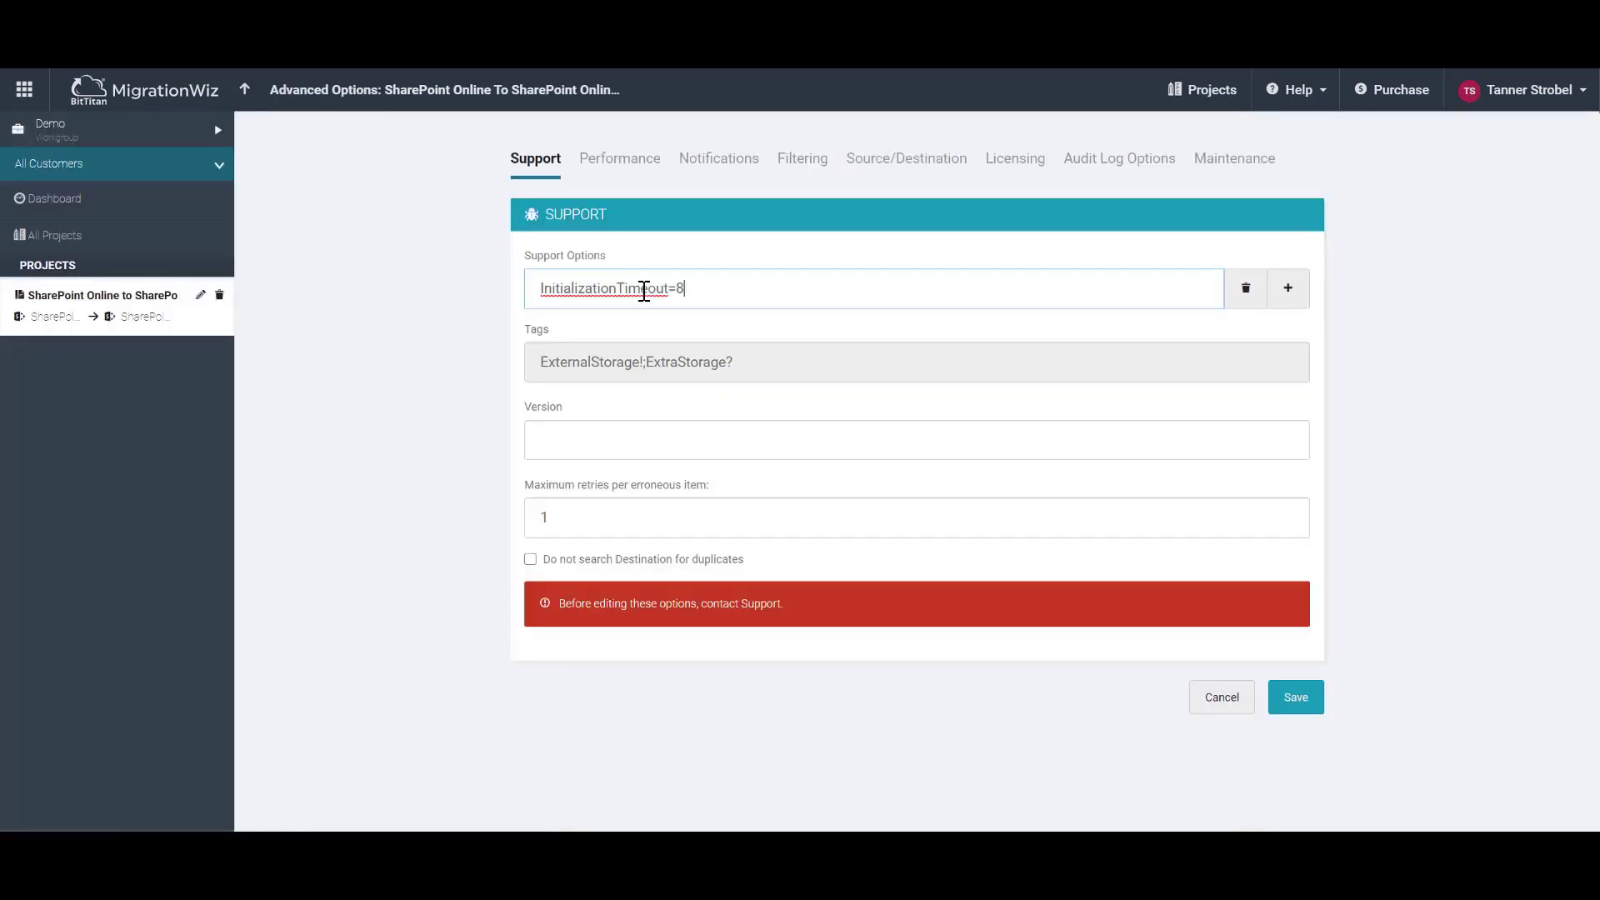
left_click(1288, 289)
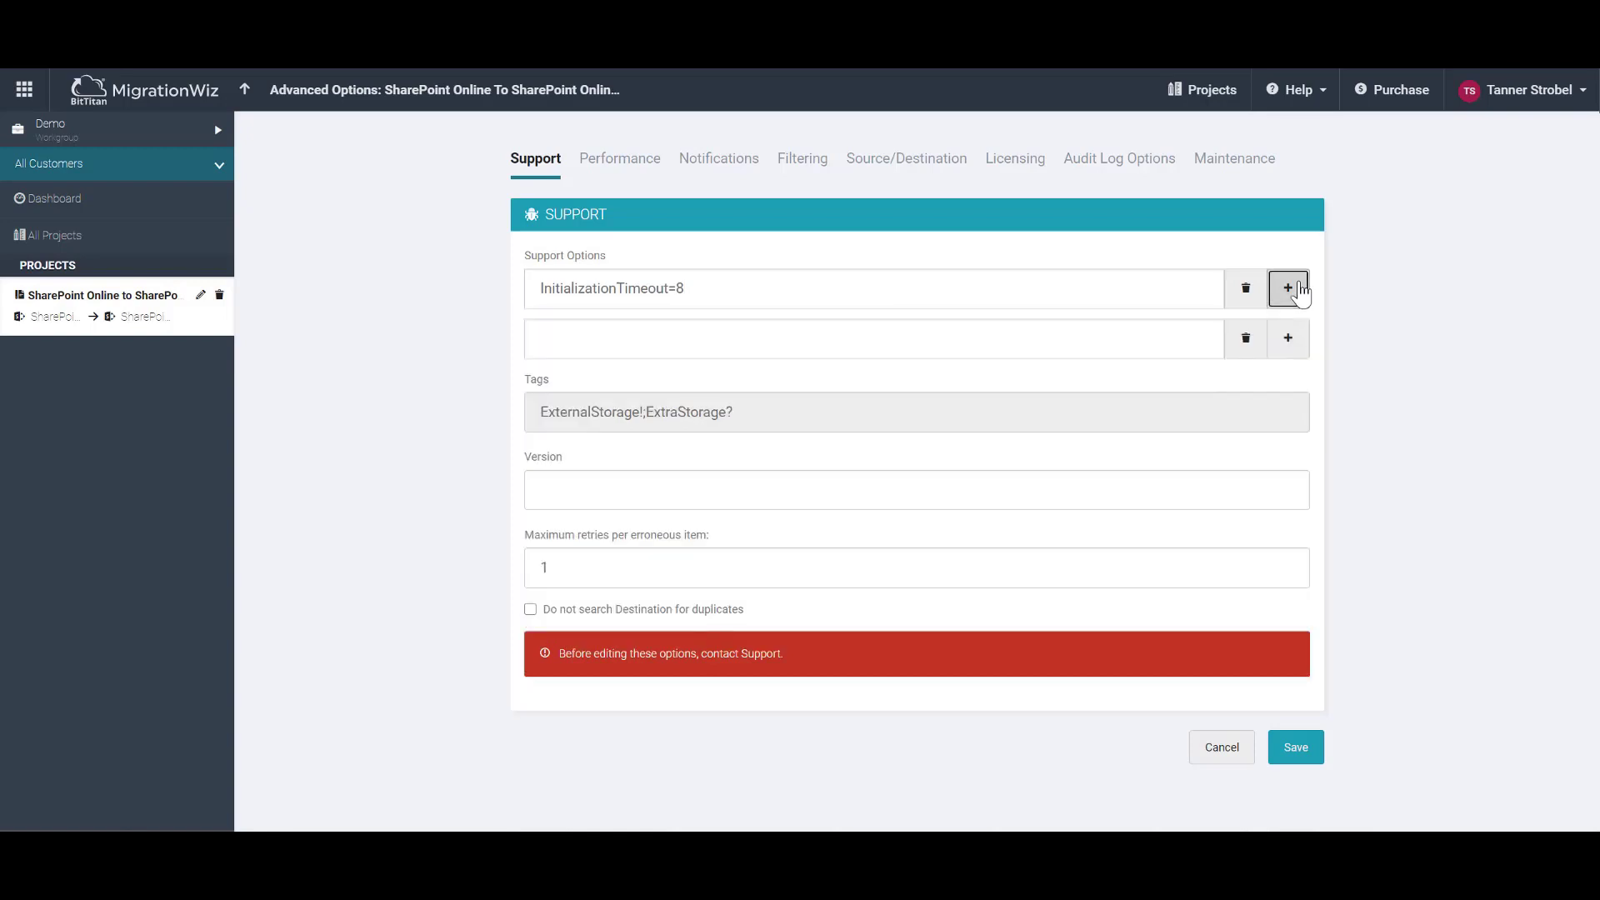
left_click(1169, 334)
type("UseApplicationPermission=1")
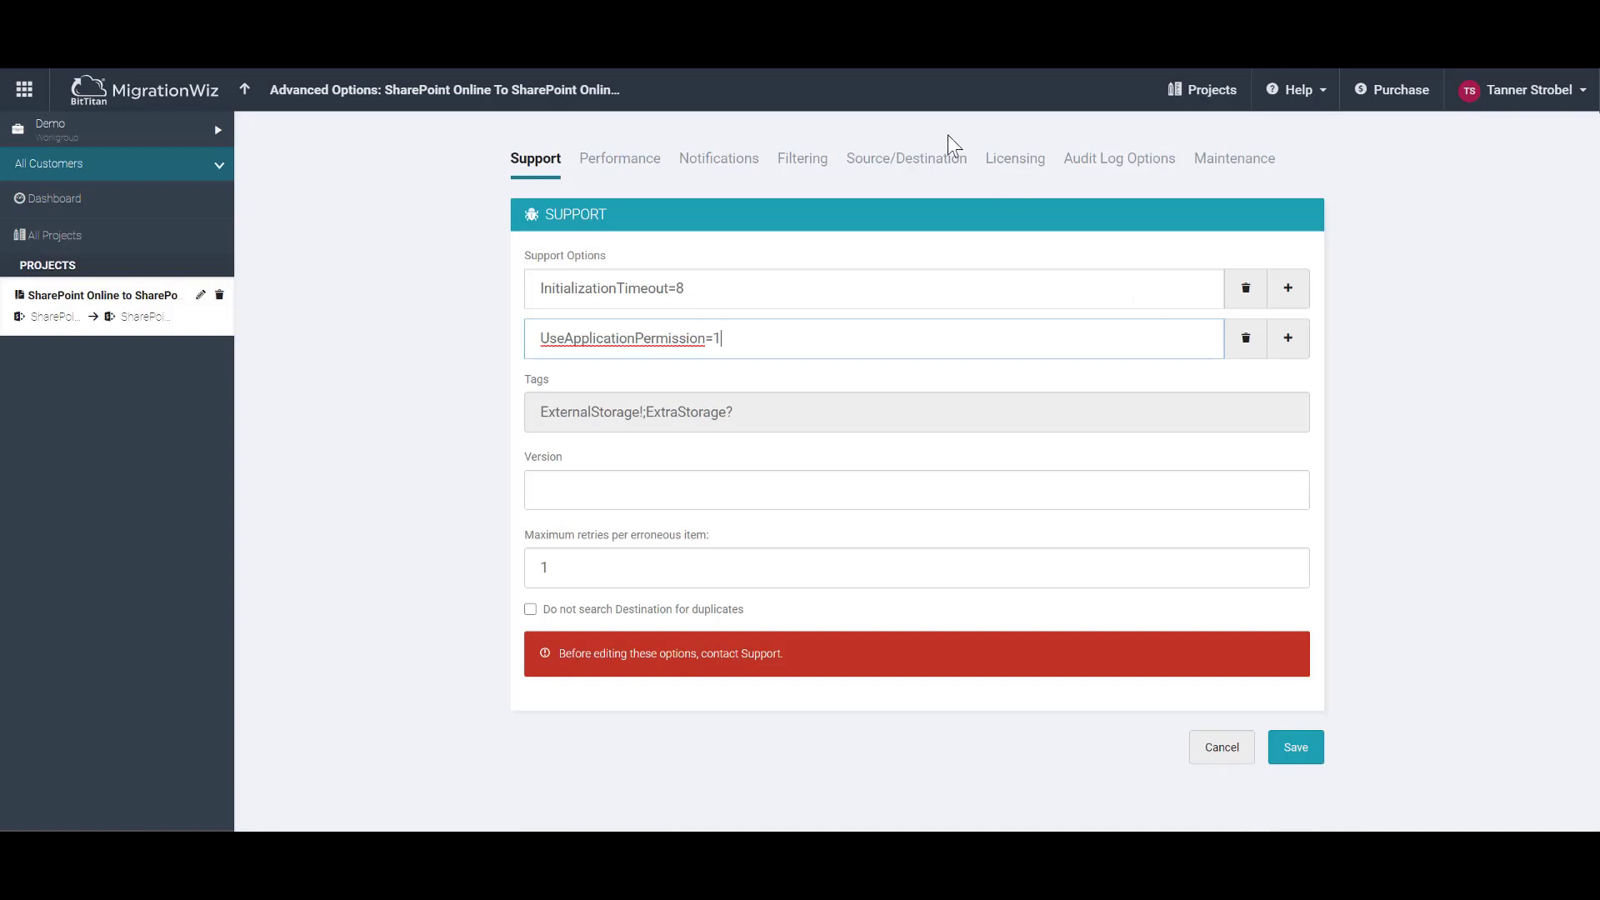
Check the number of document versions to migrate to the SharePoint Online destination, and save the advanced options
left_click(906, 163)
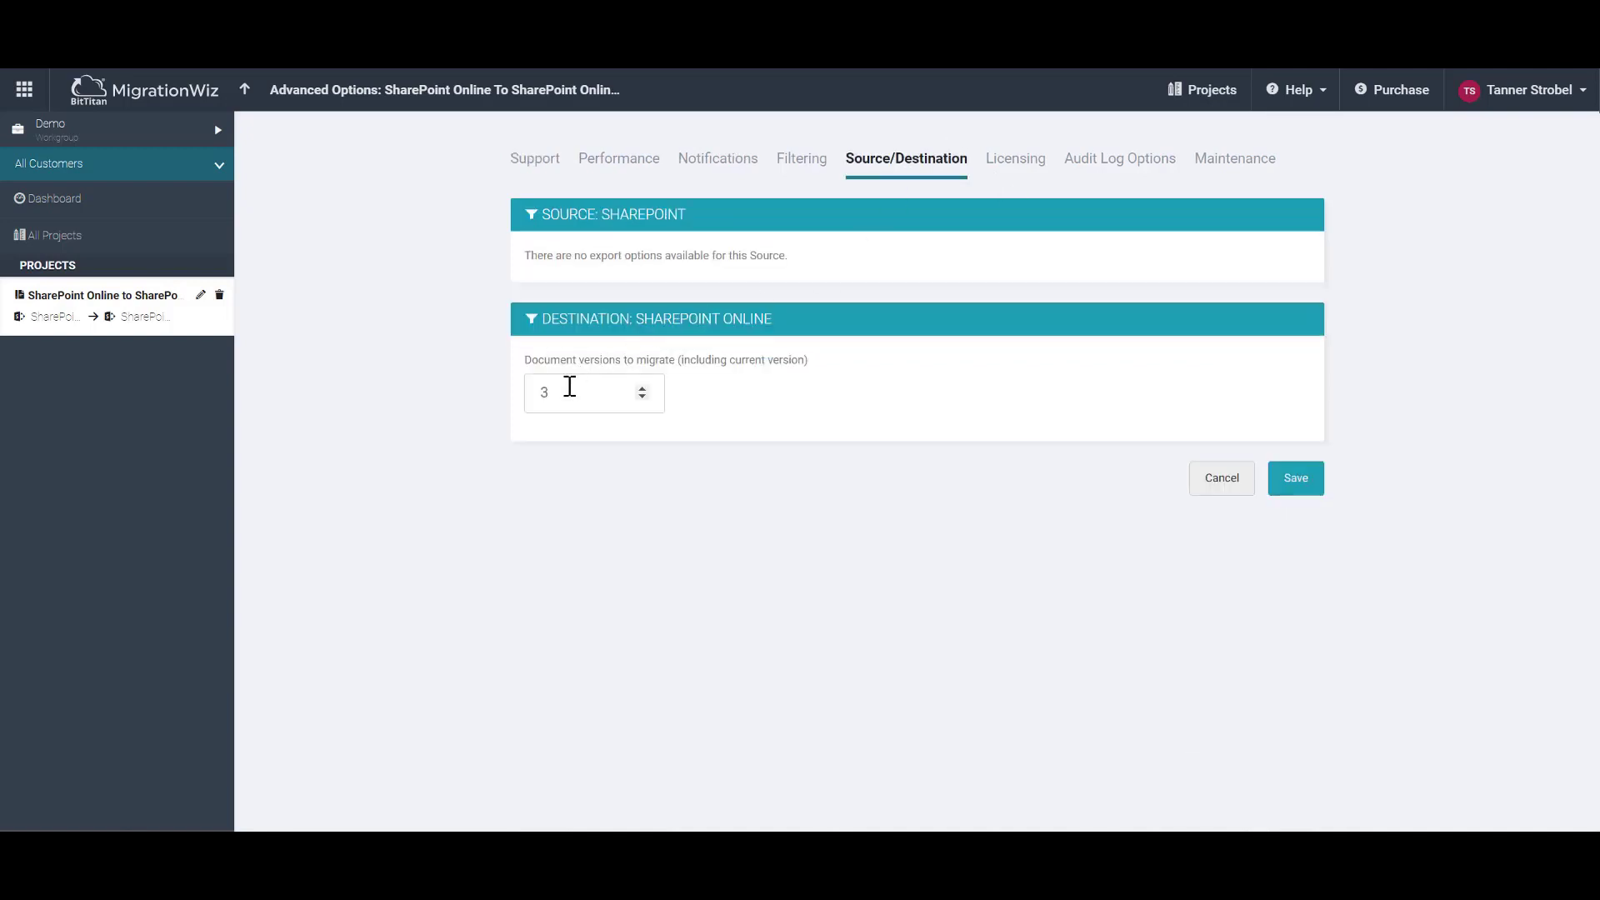
left_click(570, 386)
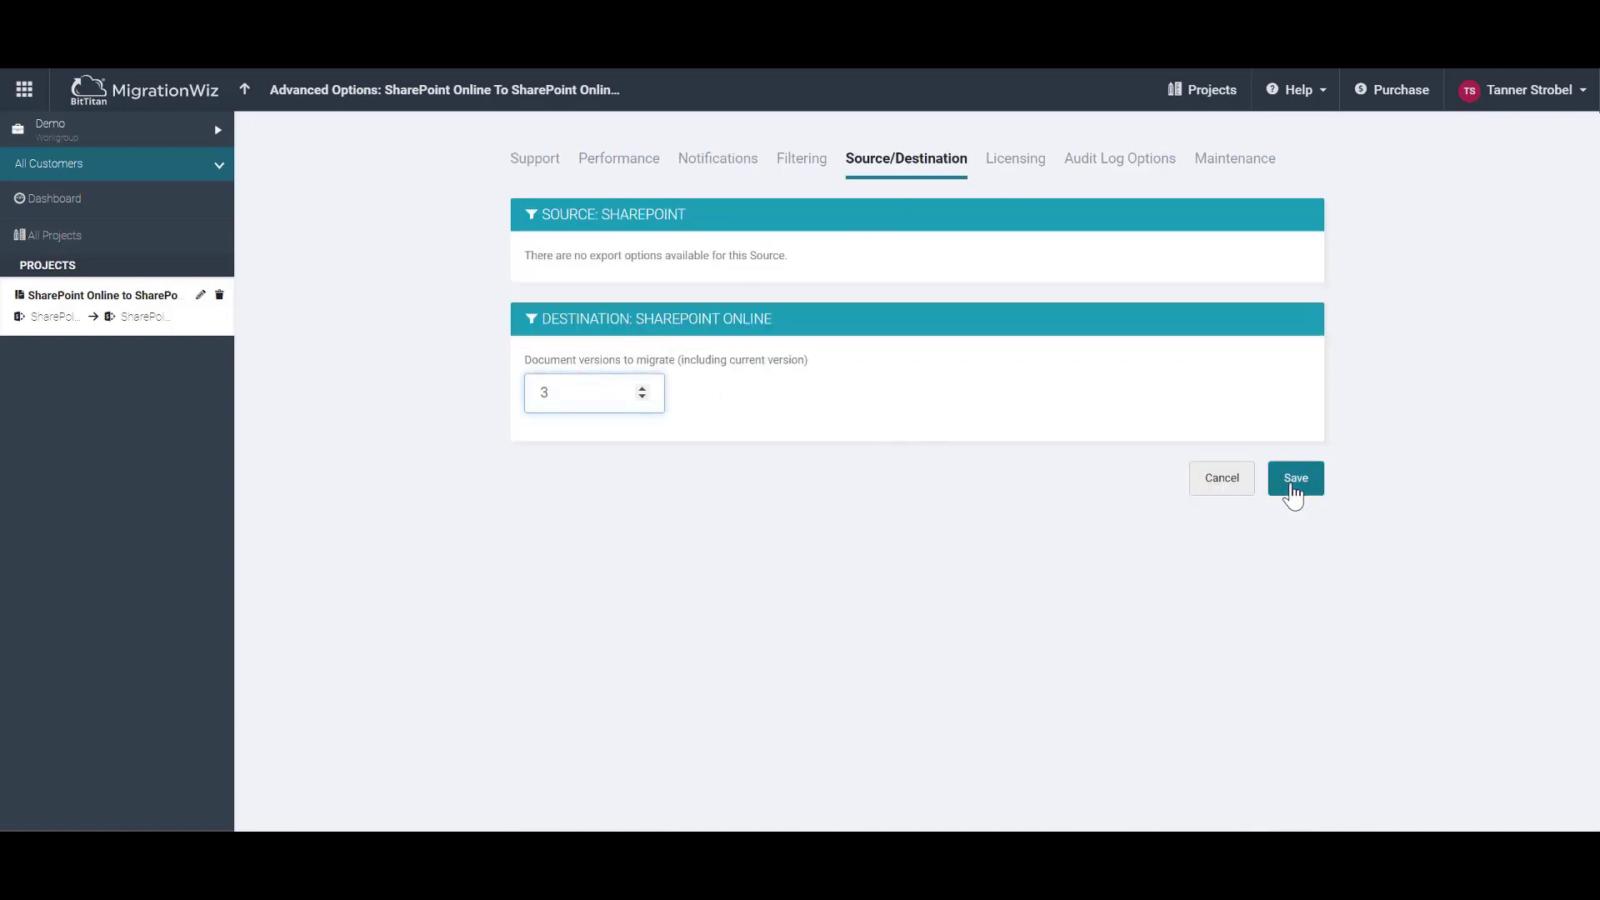
left_click(1292, 486)
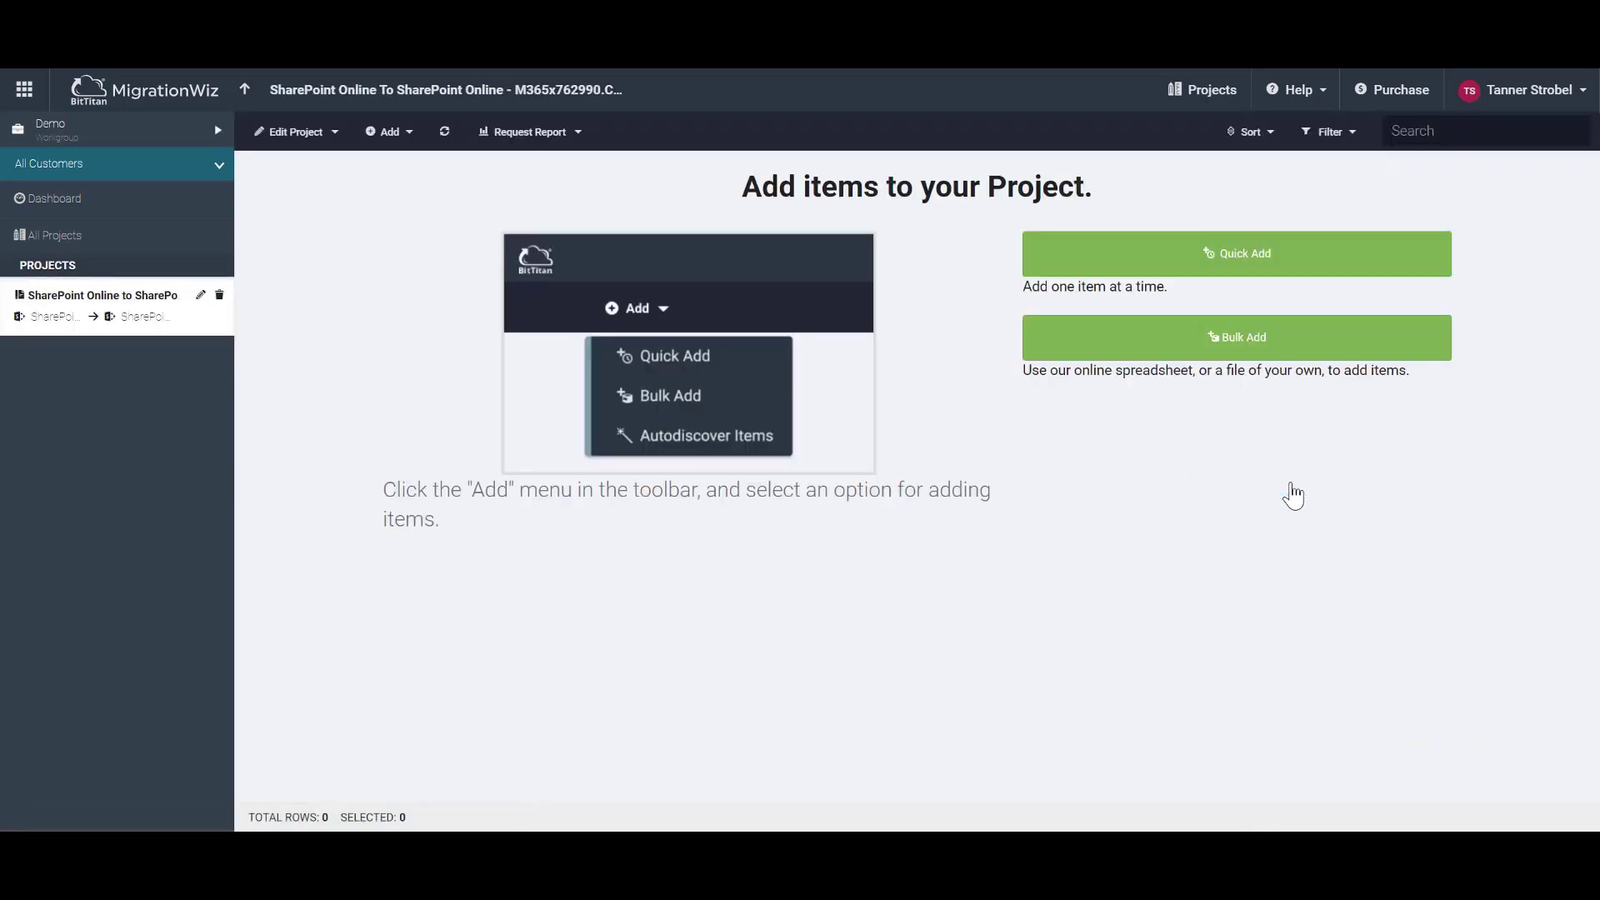
Bulk add the source and destination libraries by importing migrationwiz_import_library.csv, and save them to the project
left_click(1273, 352)
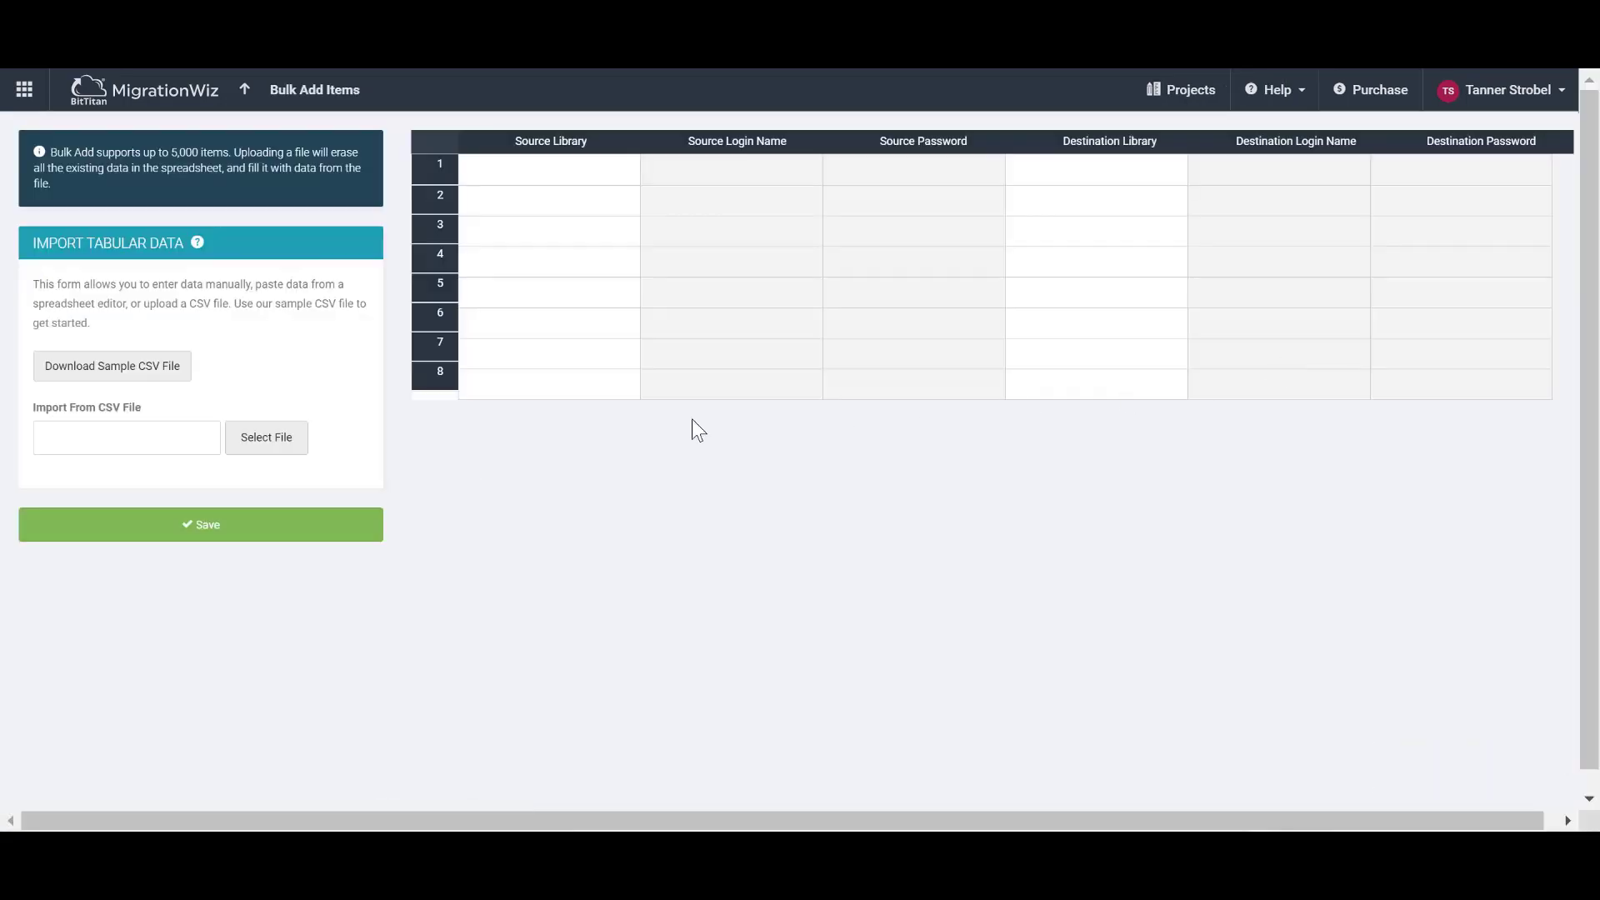
left_click(293, 442)
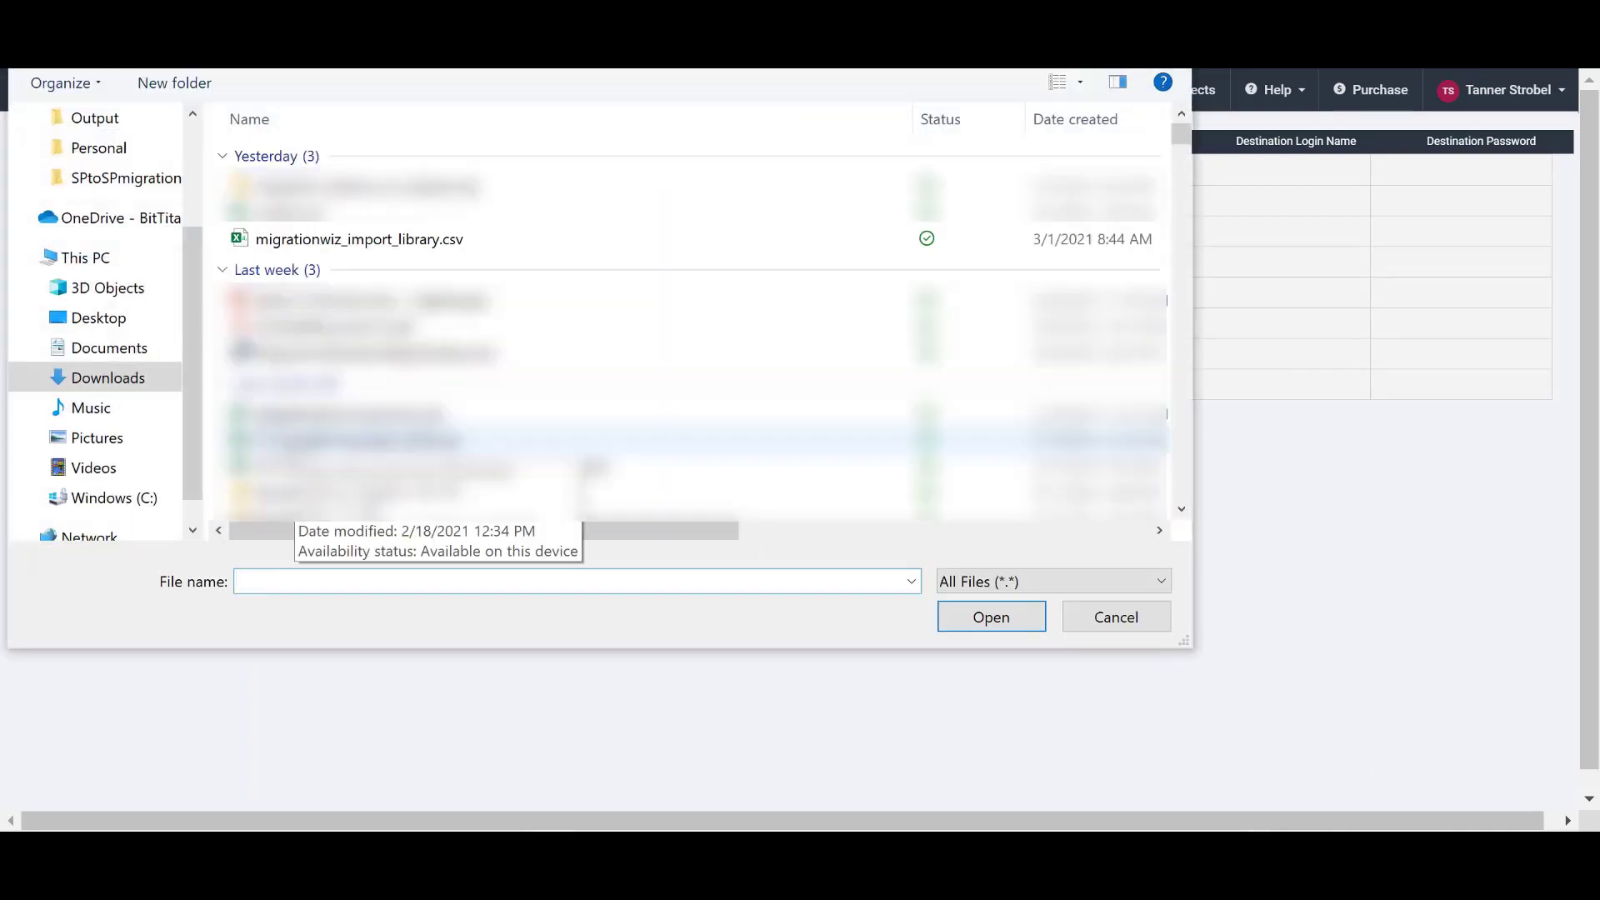
left_click(314, 247)
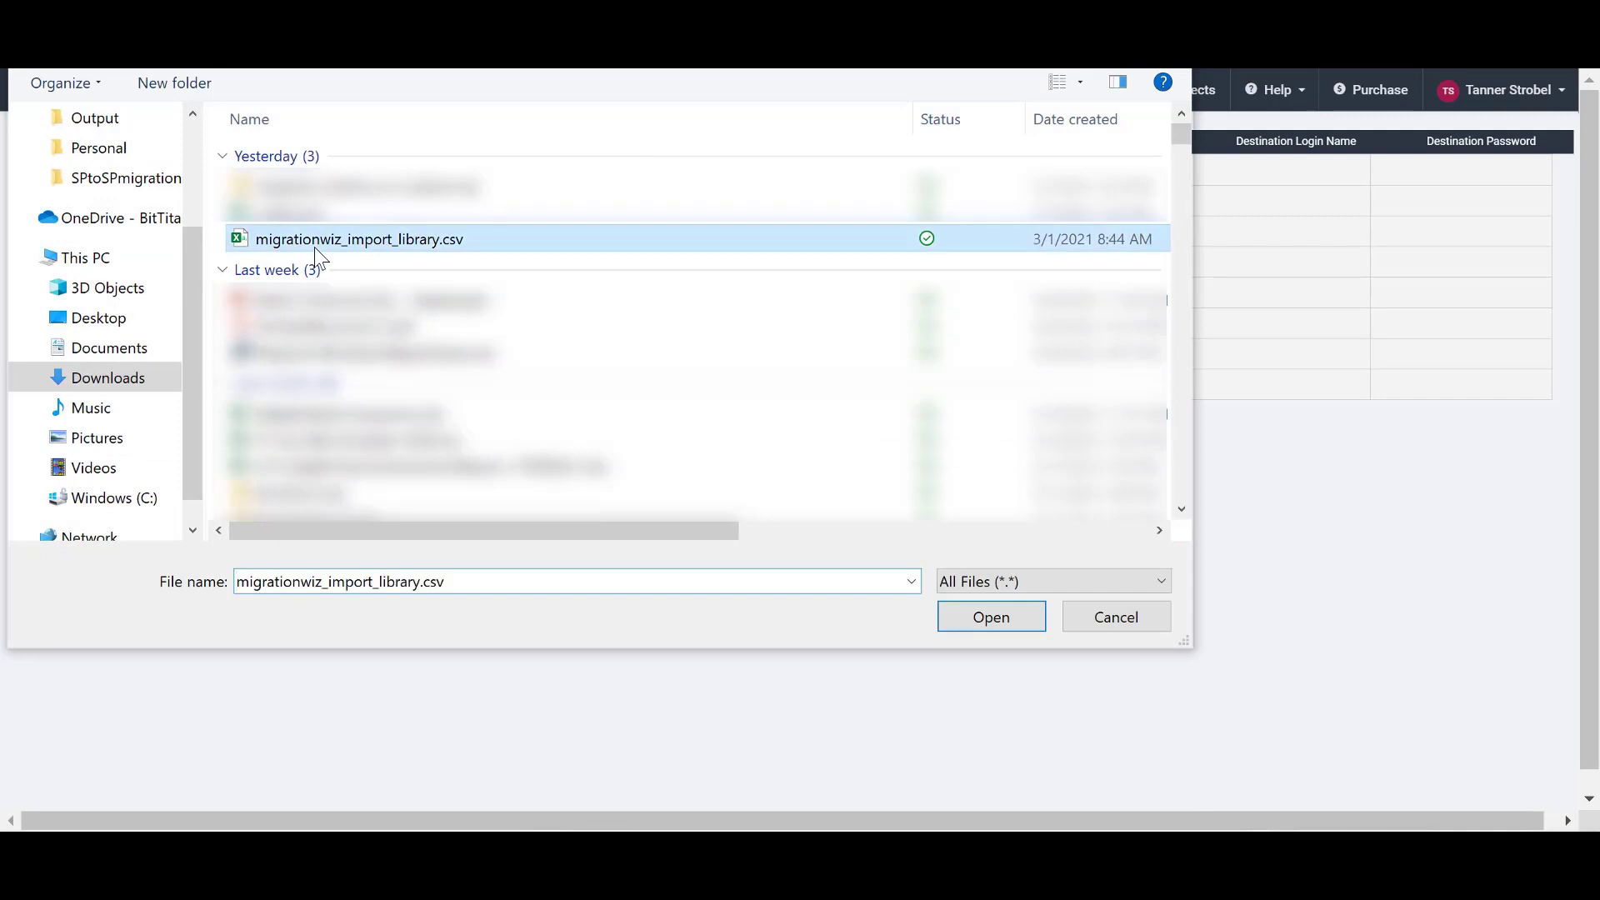
left_click(964, 623)
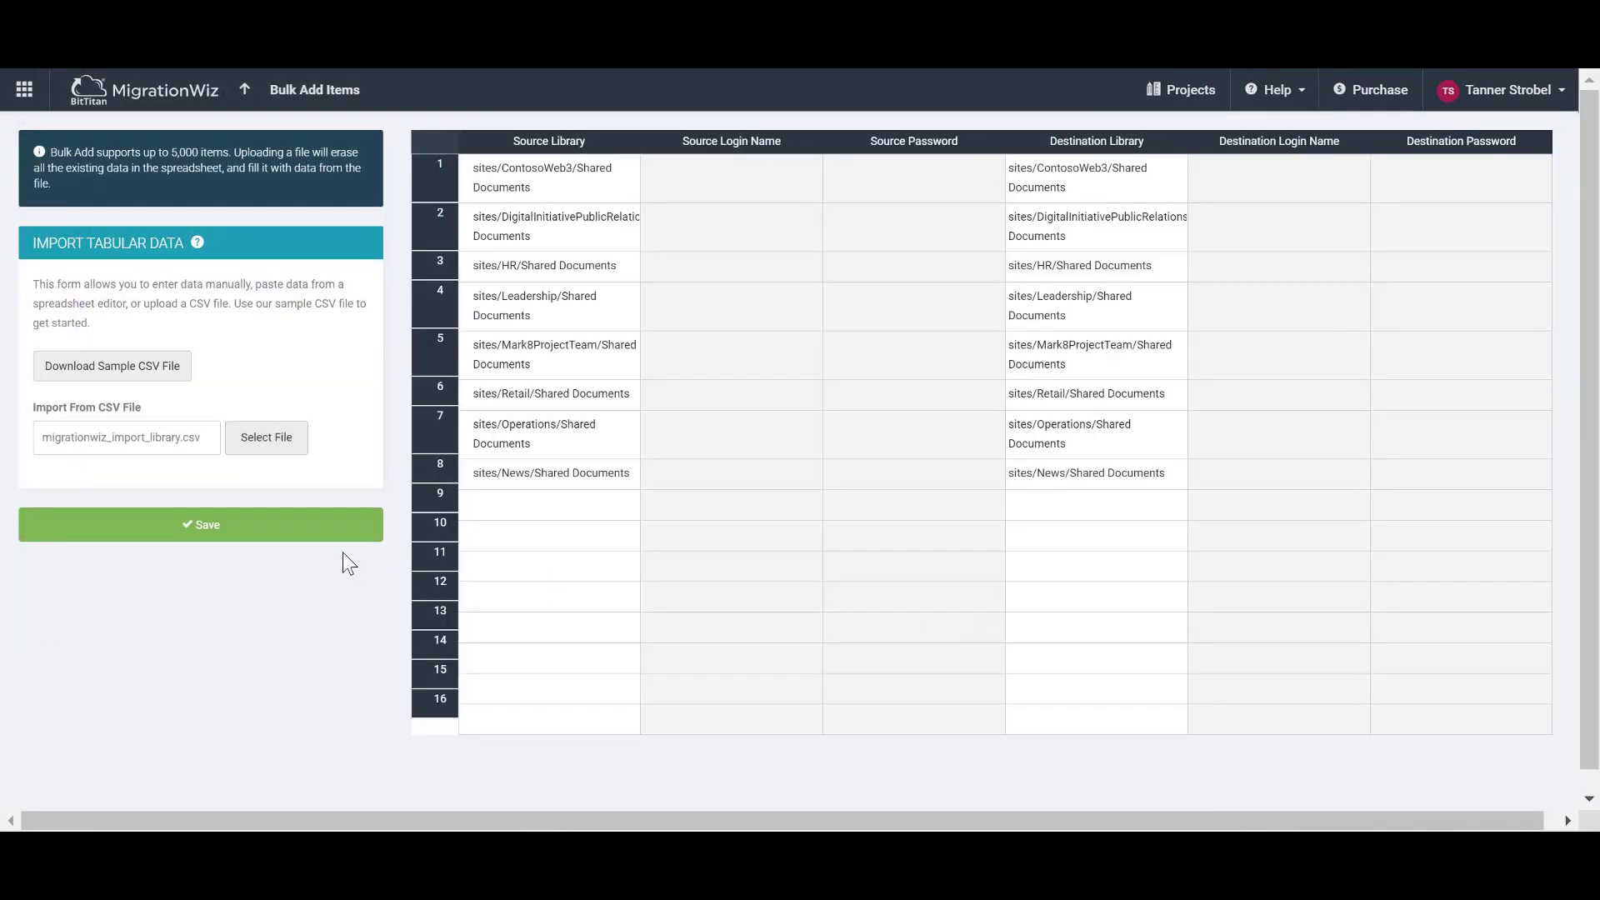
left_click(282, 537)
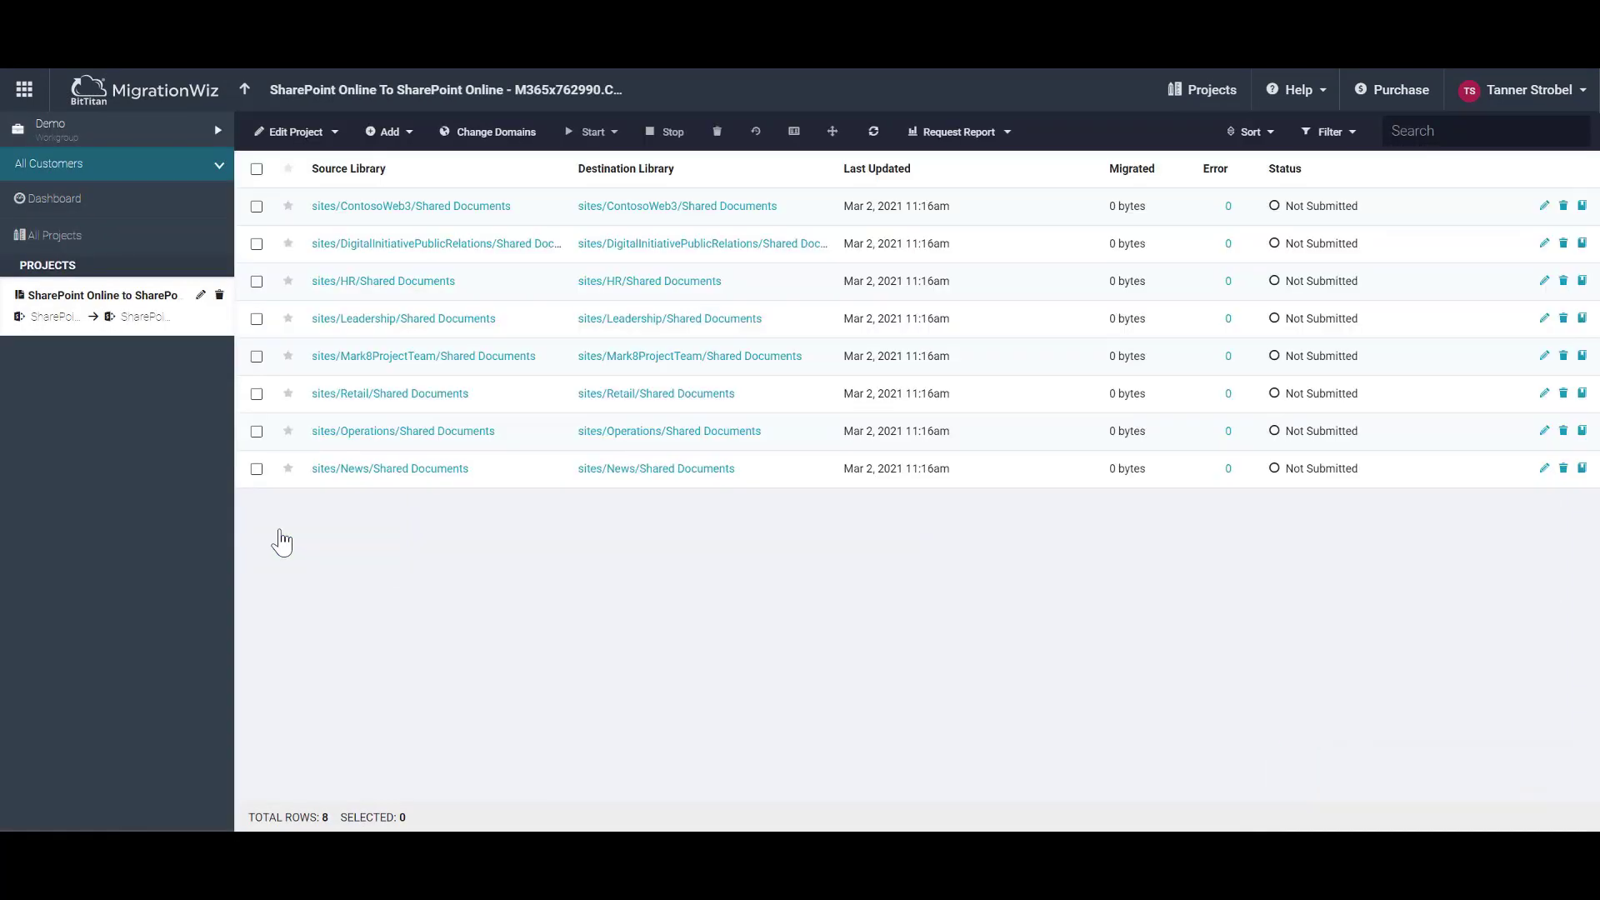
Run a credential verification on all the project's libraries, and refresh the list until their statuses update
left_click(257, 169)
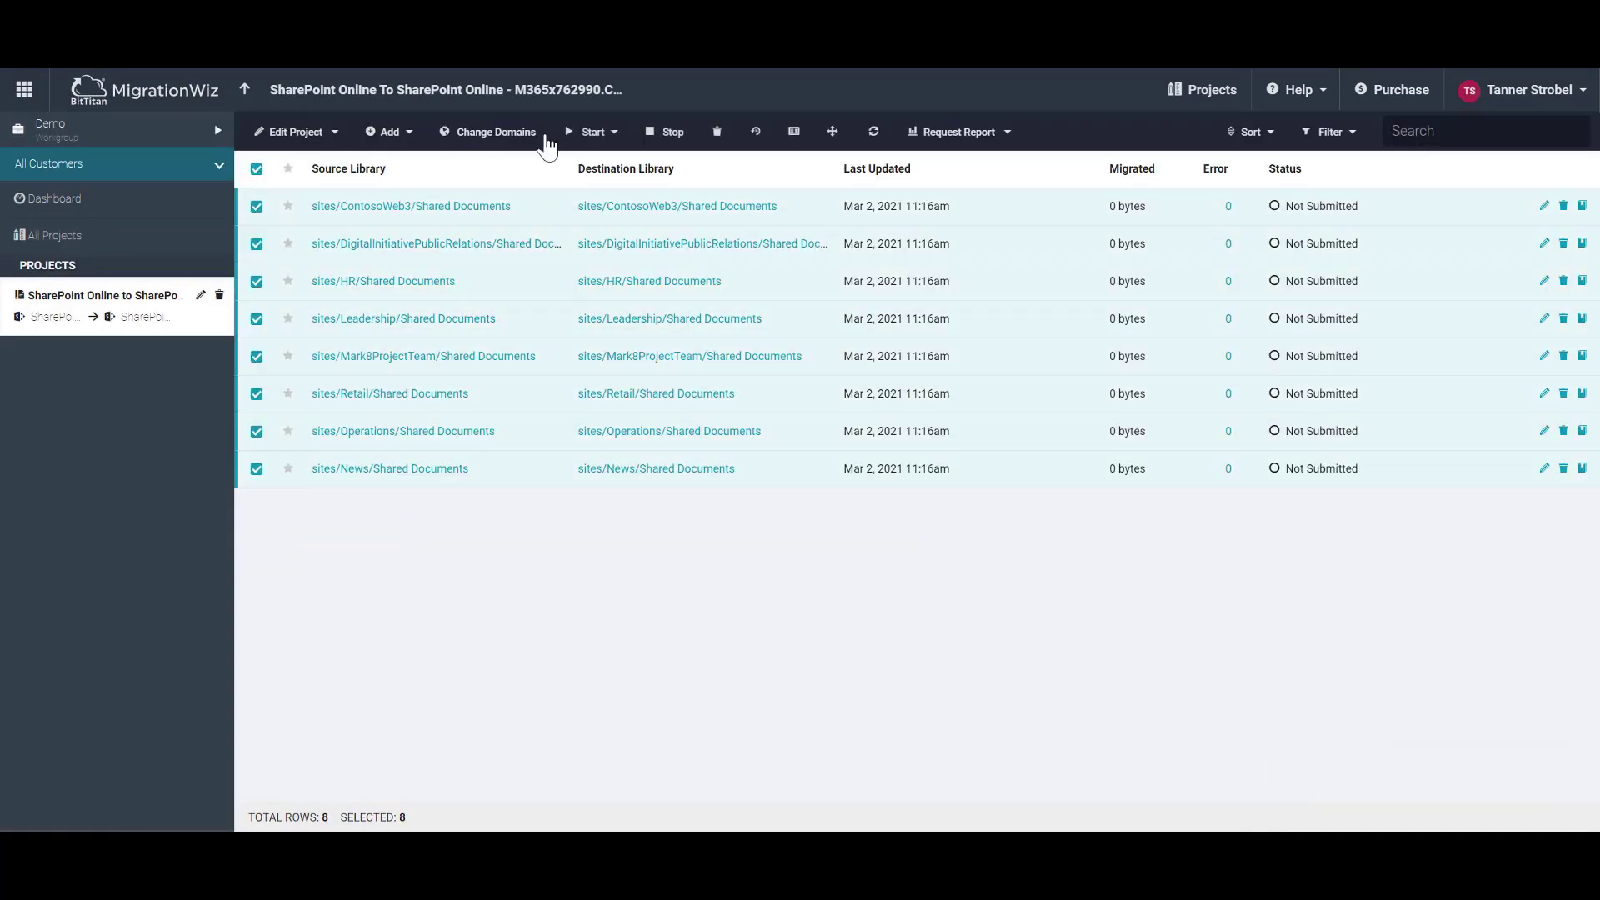
left_click(596, 134)
left_click(618, 174)
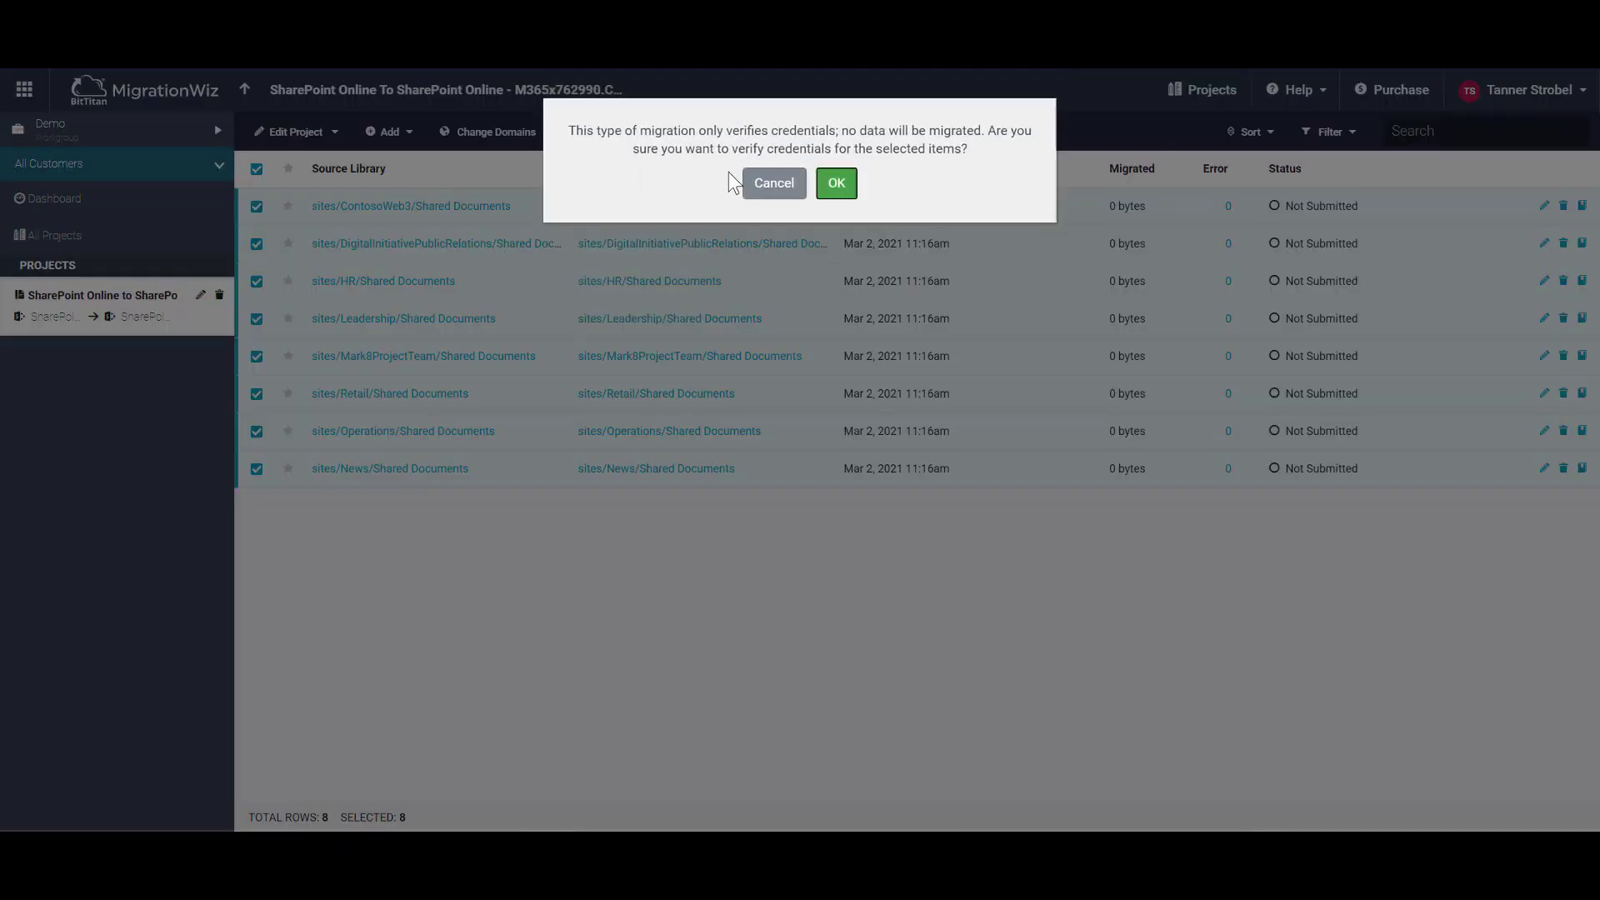
left_click(834, 184)
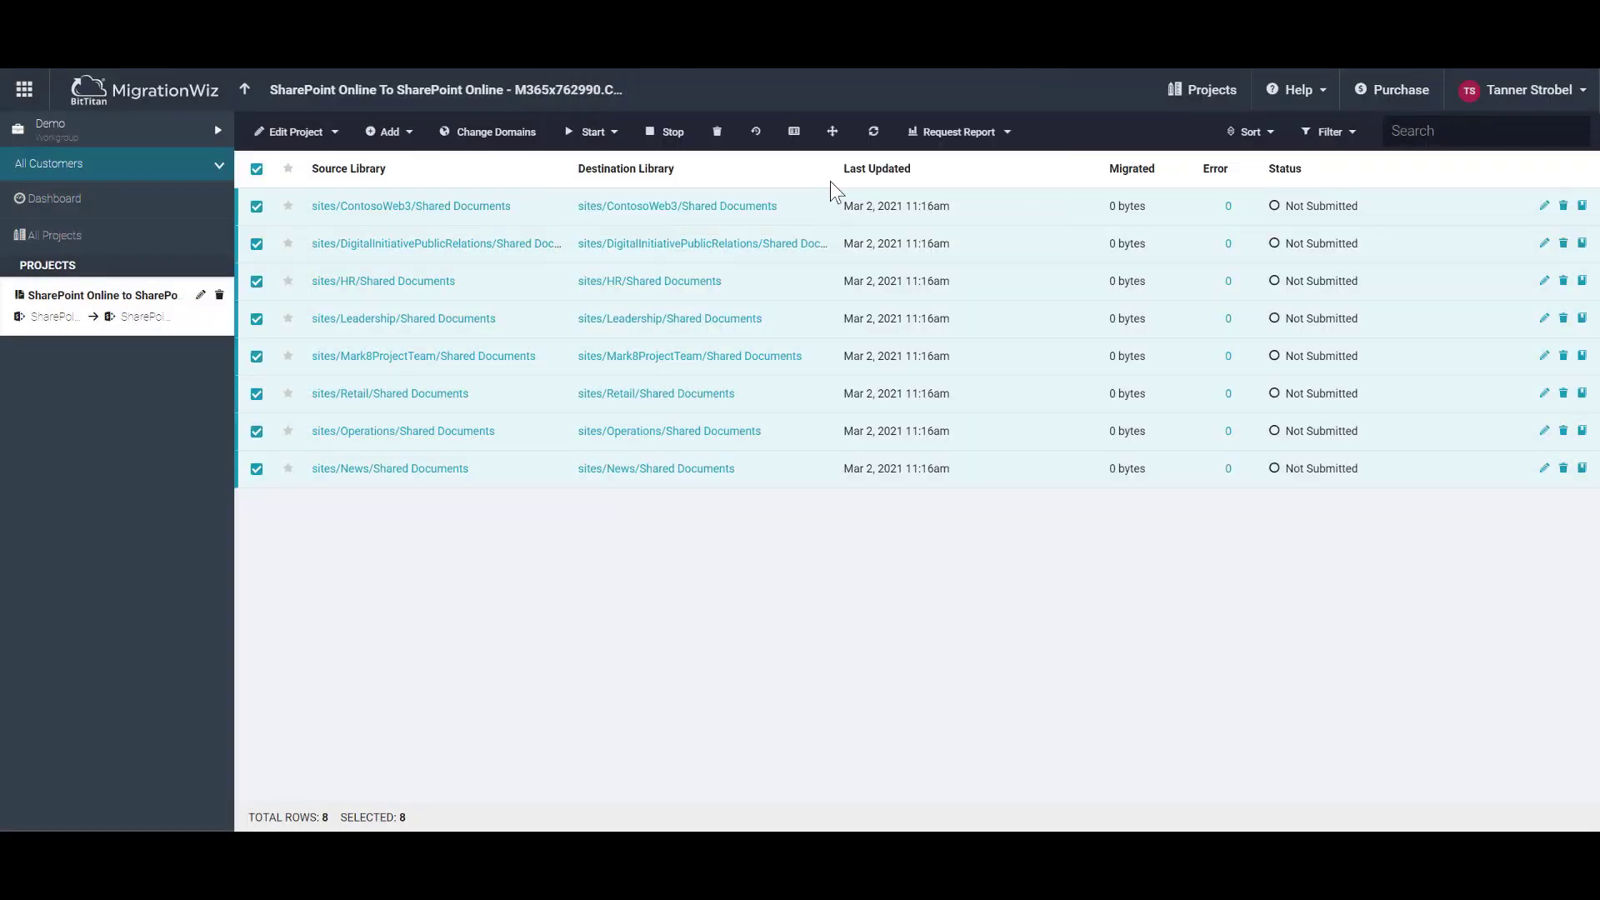
left_click(873, 133)
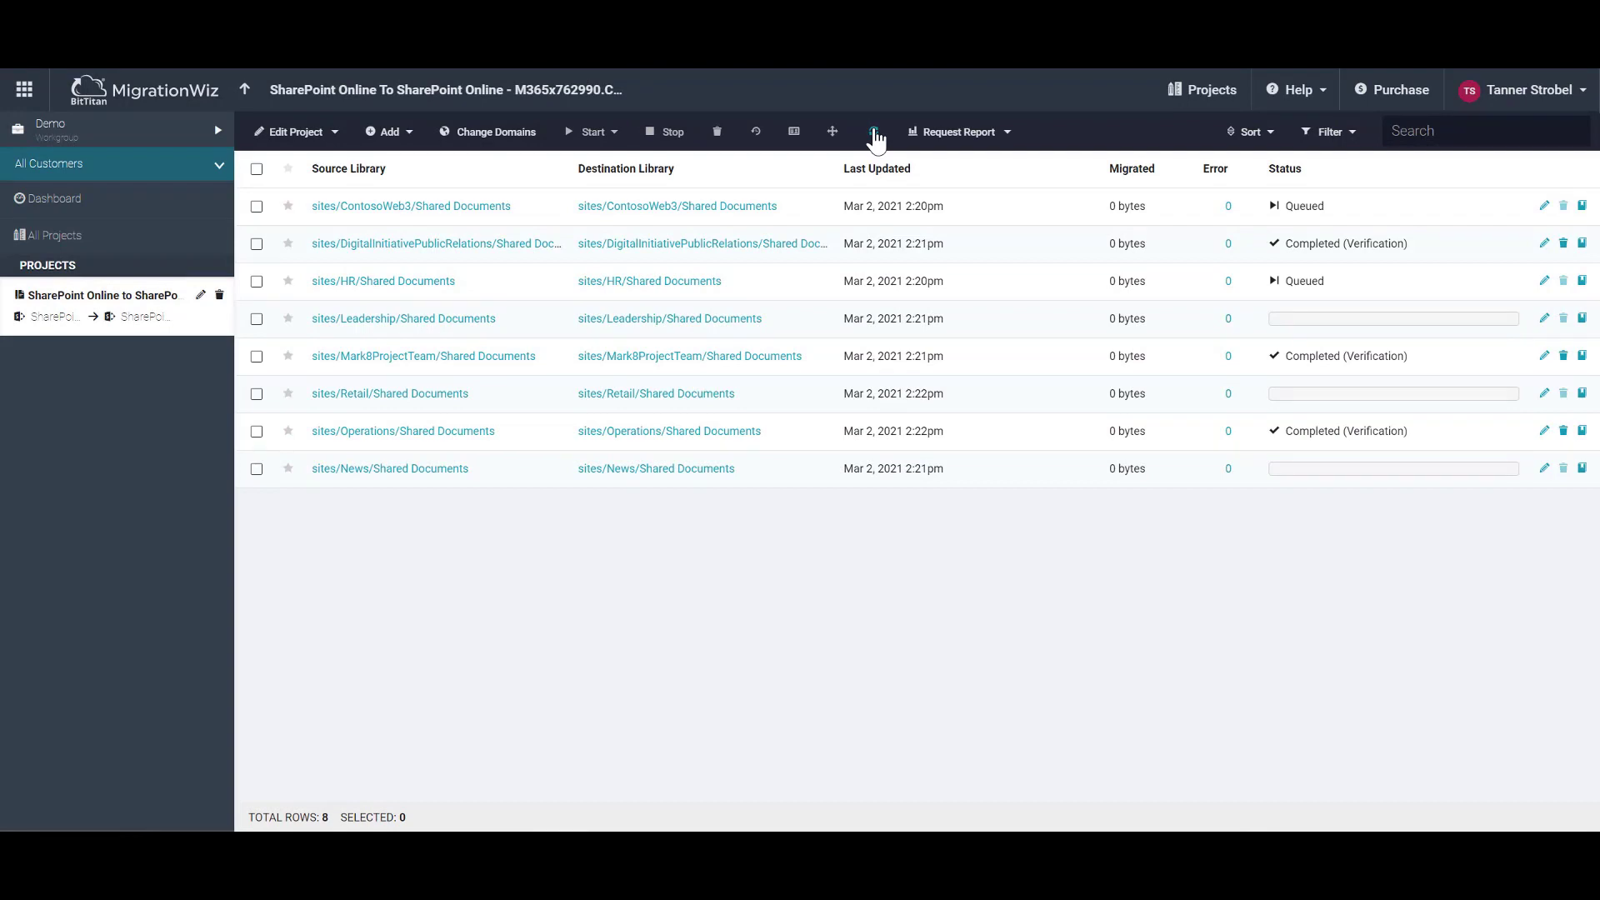
left_click(873, 132)
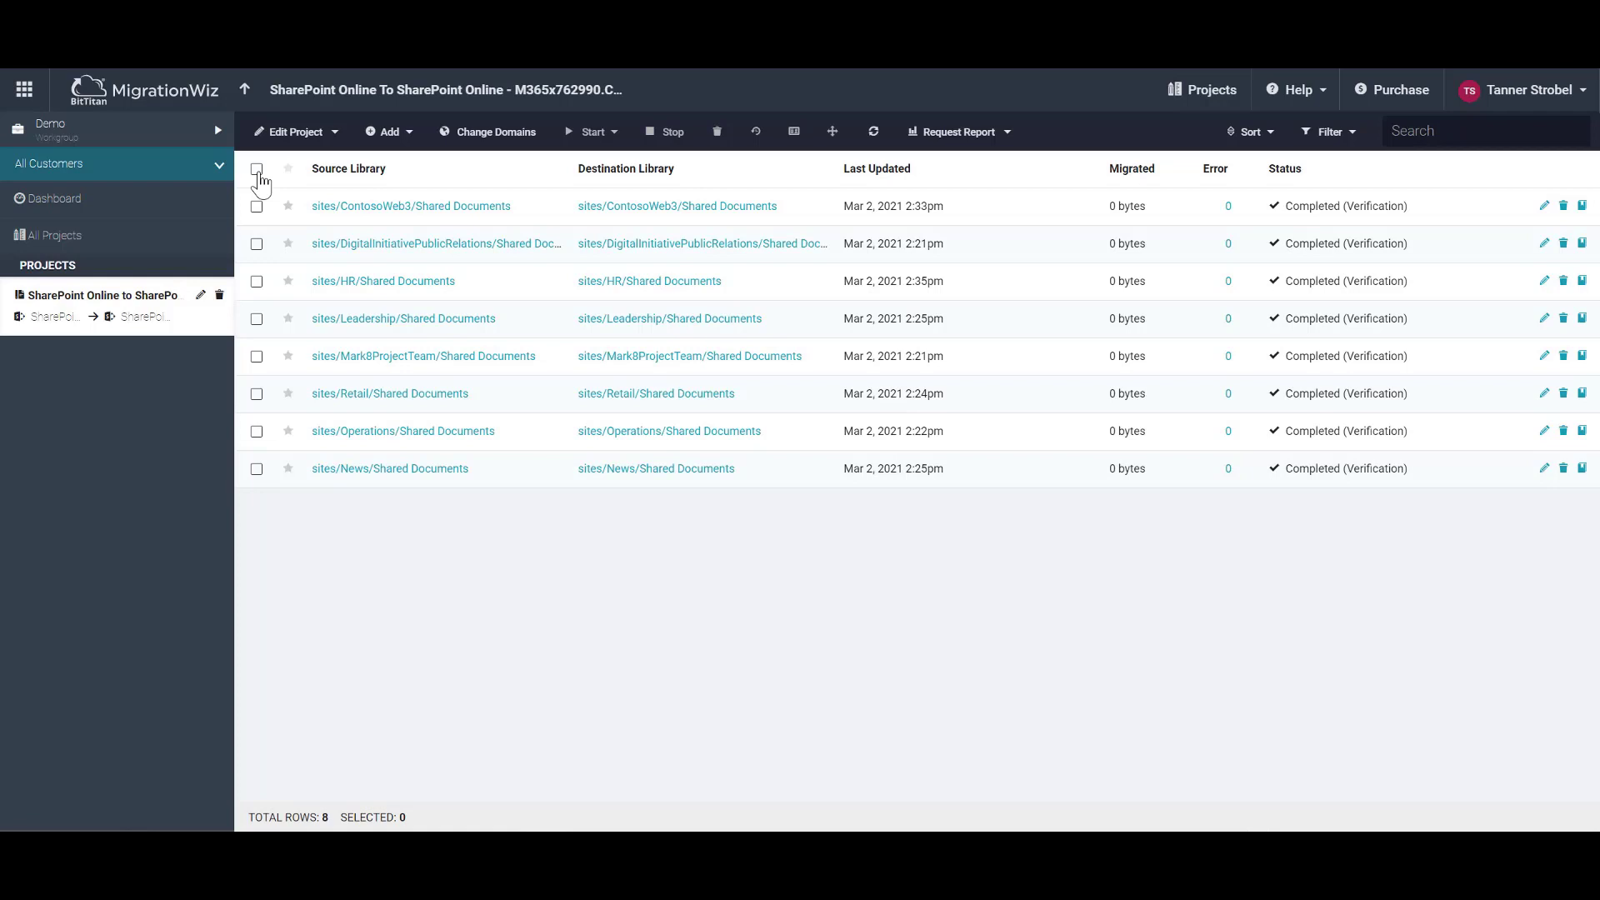
Start a full migration of all the verified libraries, reviewing the Document Permissions choice before launching it
left_click(257, 170)
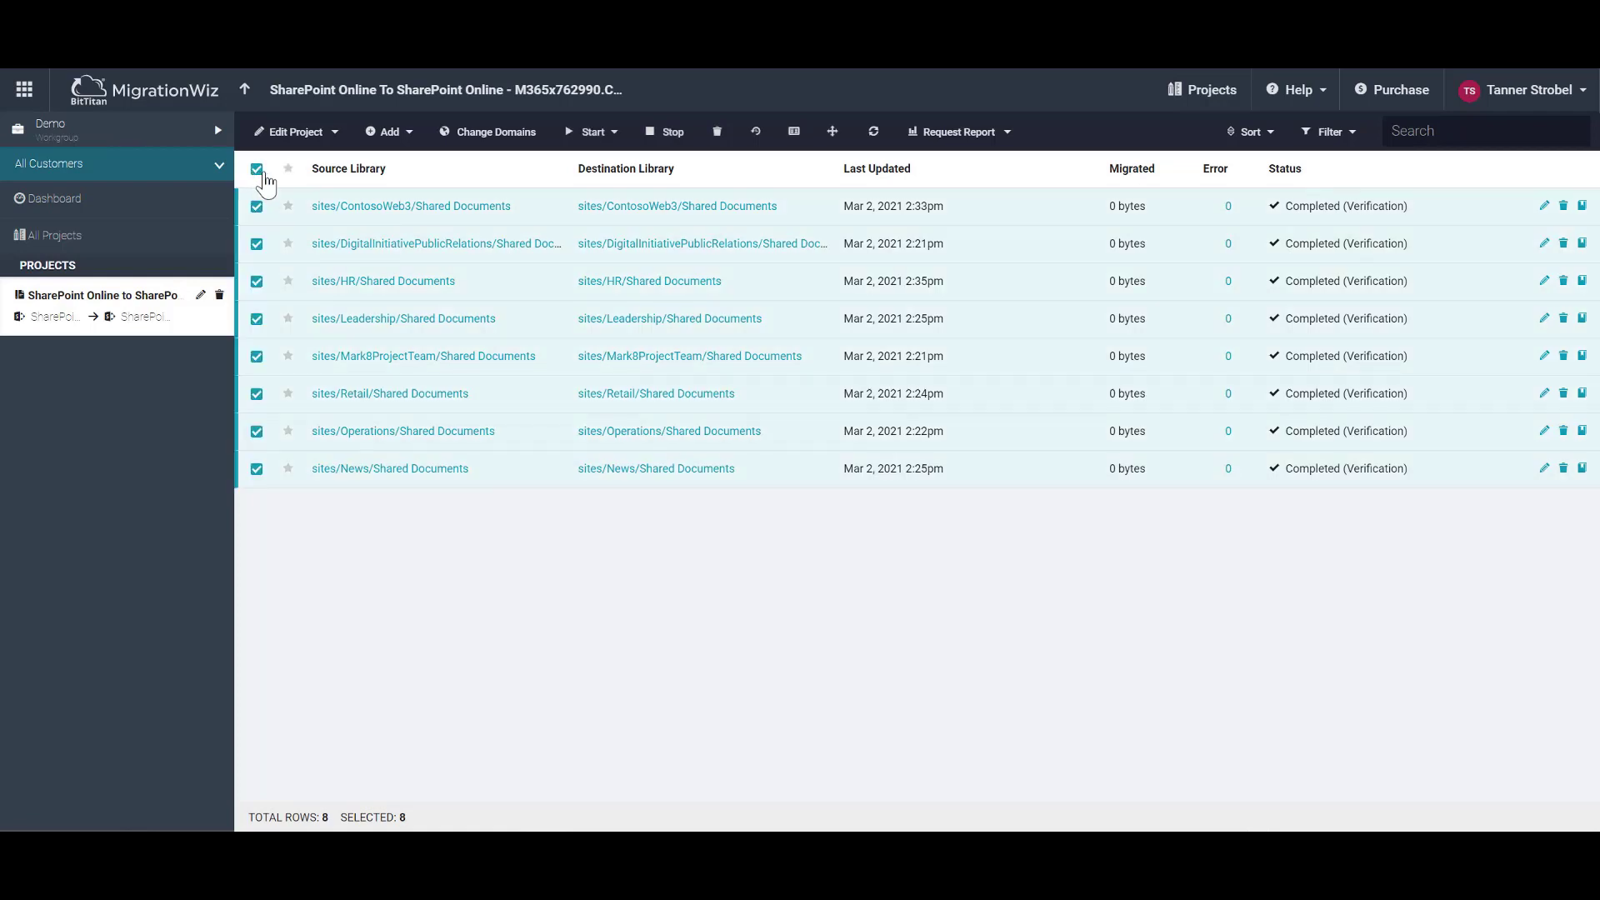
left_click(594, 132)
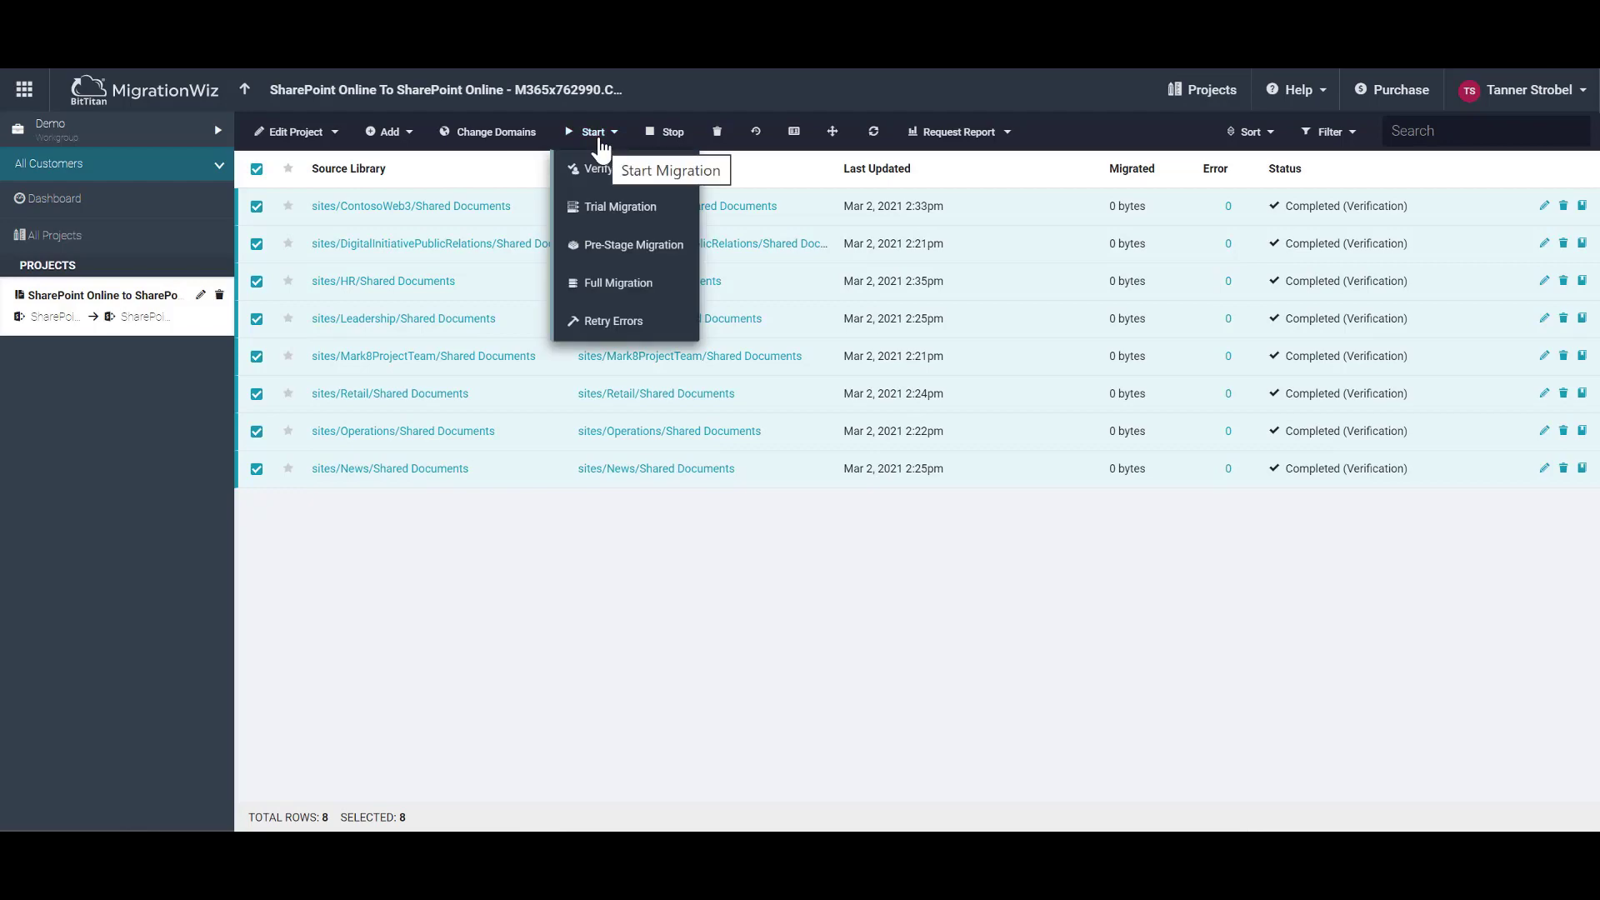
left_click(632, 285)
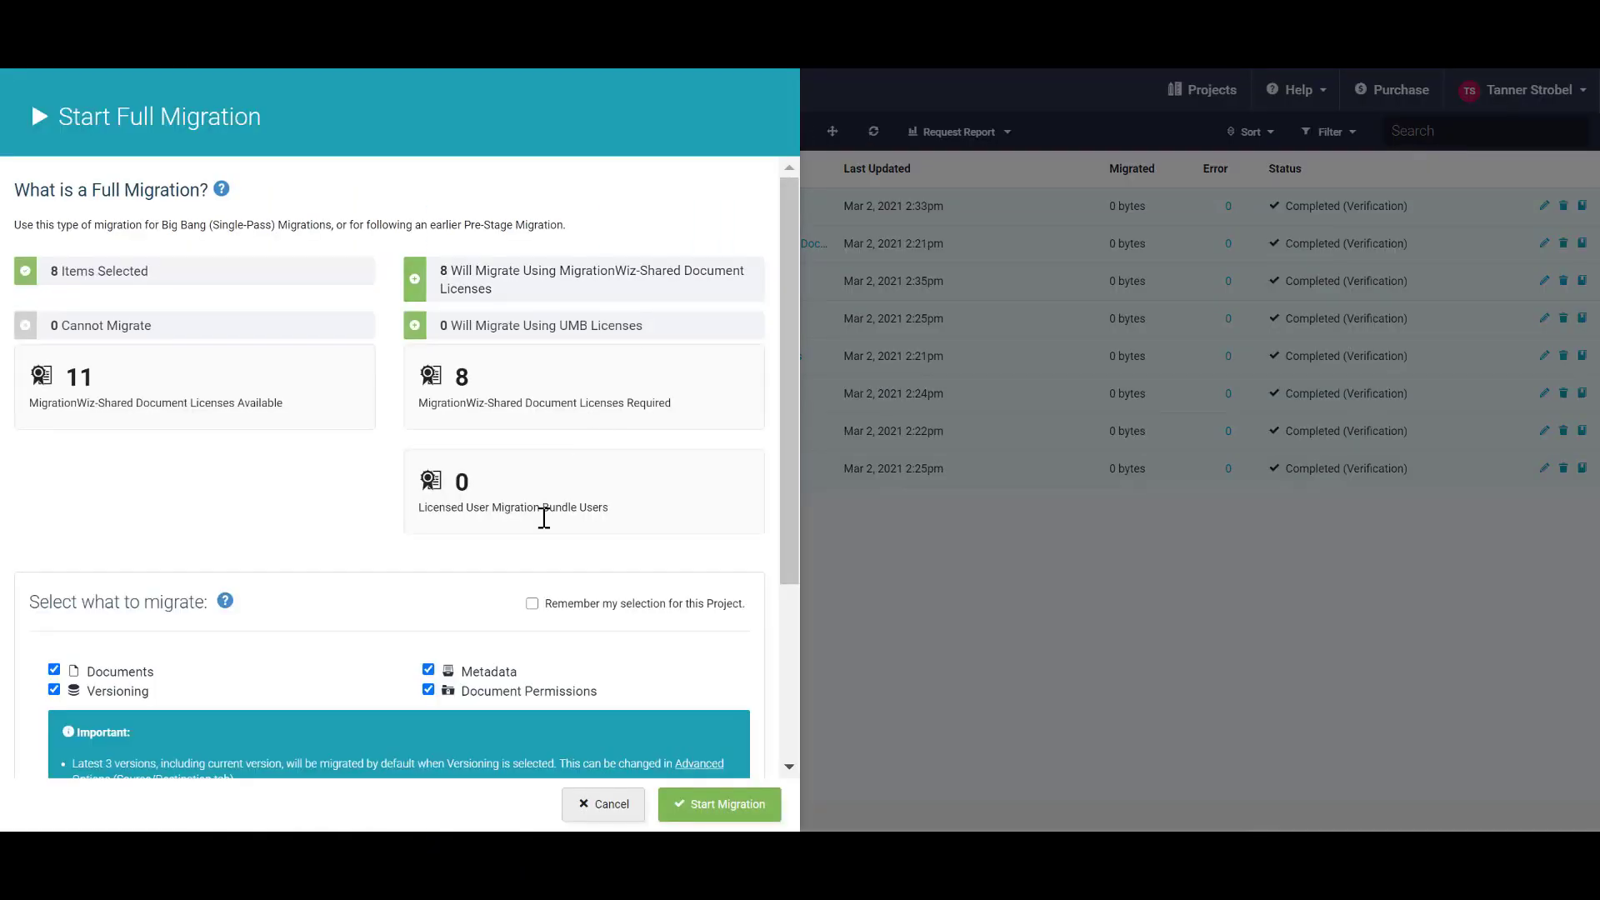
left_click(428, 690)
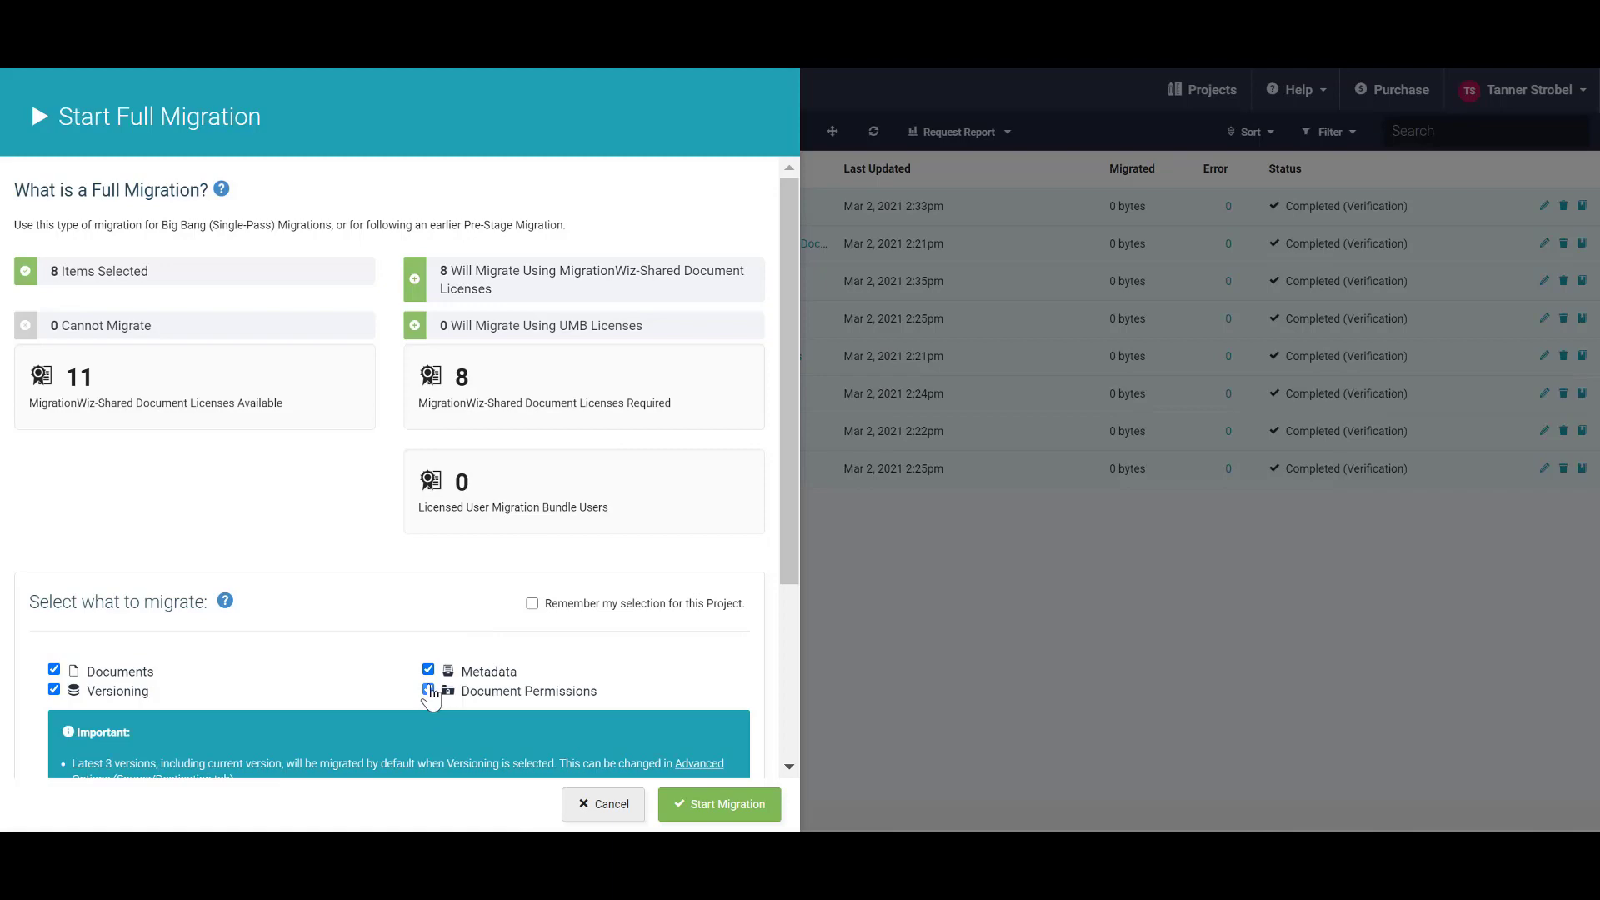
left_click(709, 812)
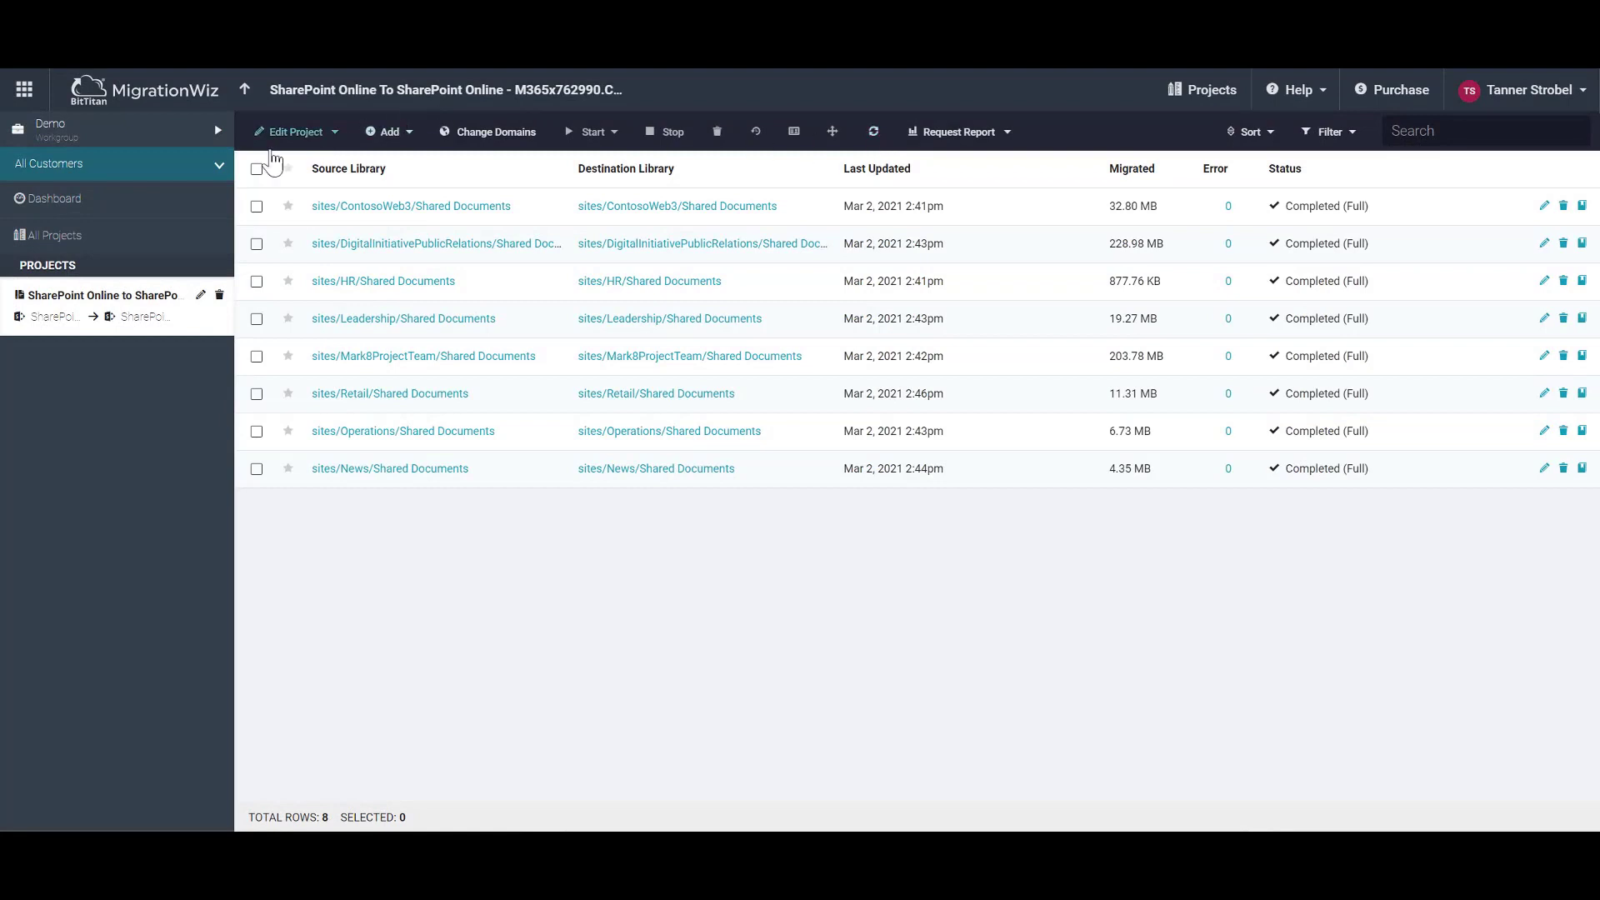
Launch a second full migration pass on all the libraries, including documents, versioning, metadata and document permissions
left_click(257, 169)
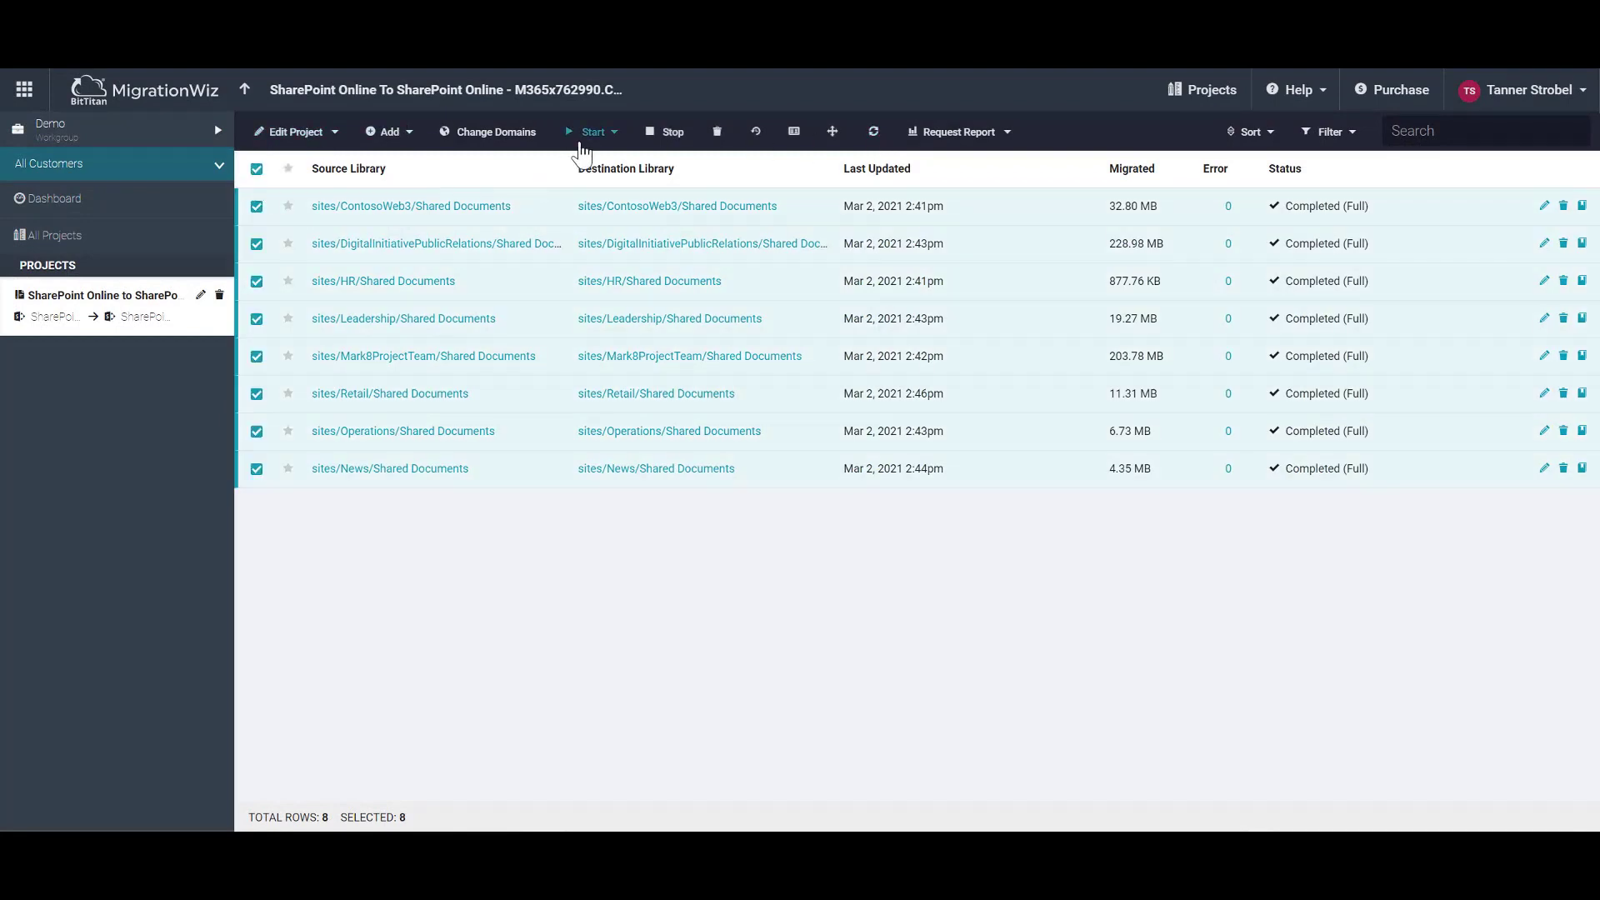
left_click(590, 132)
left_click(636, 292)
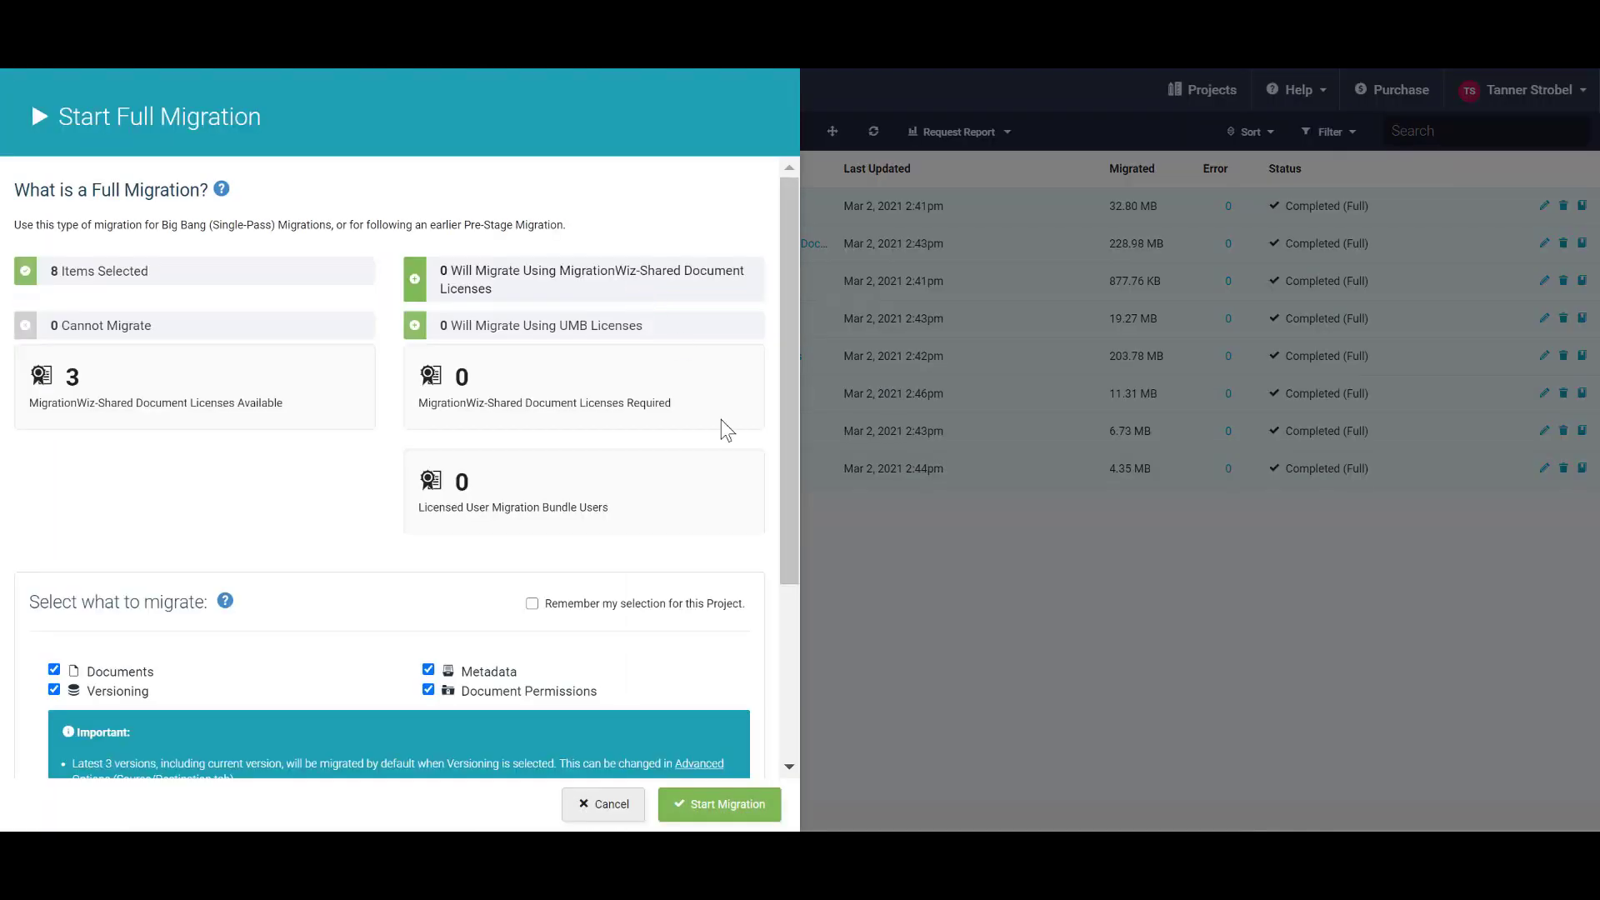
left_click(758, 809)
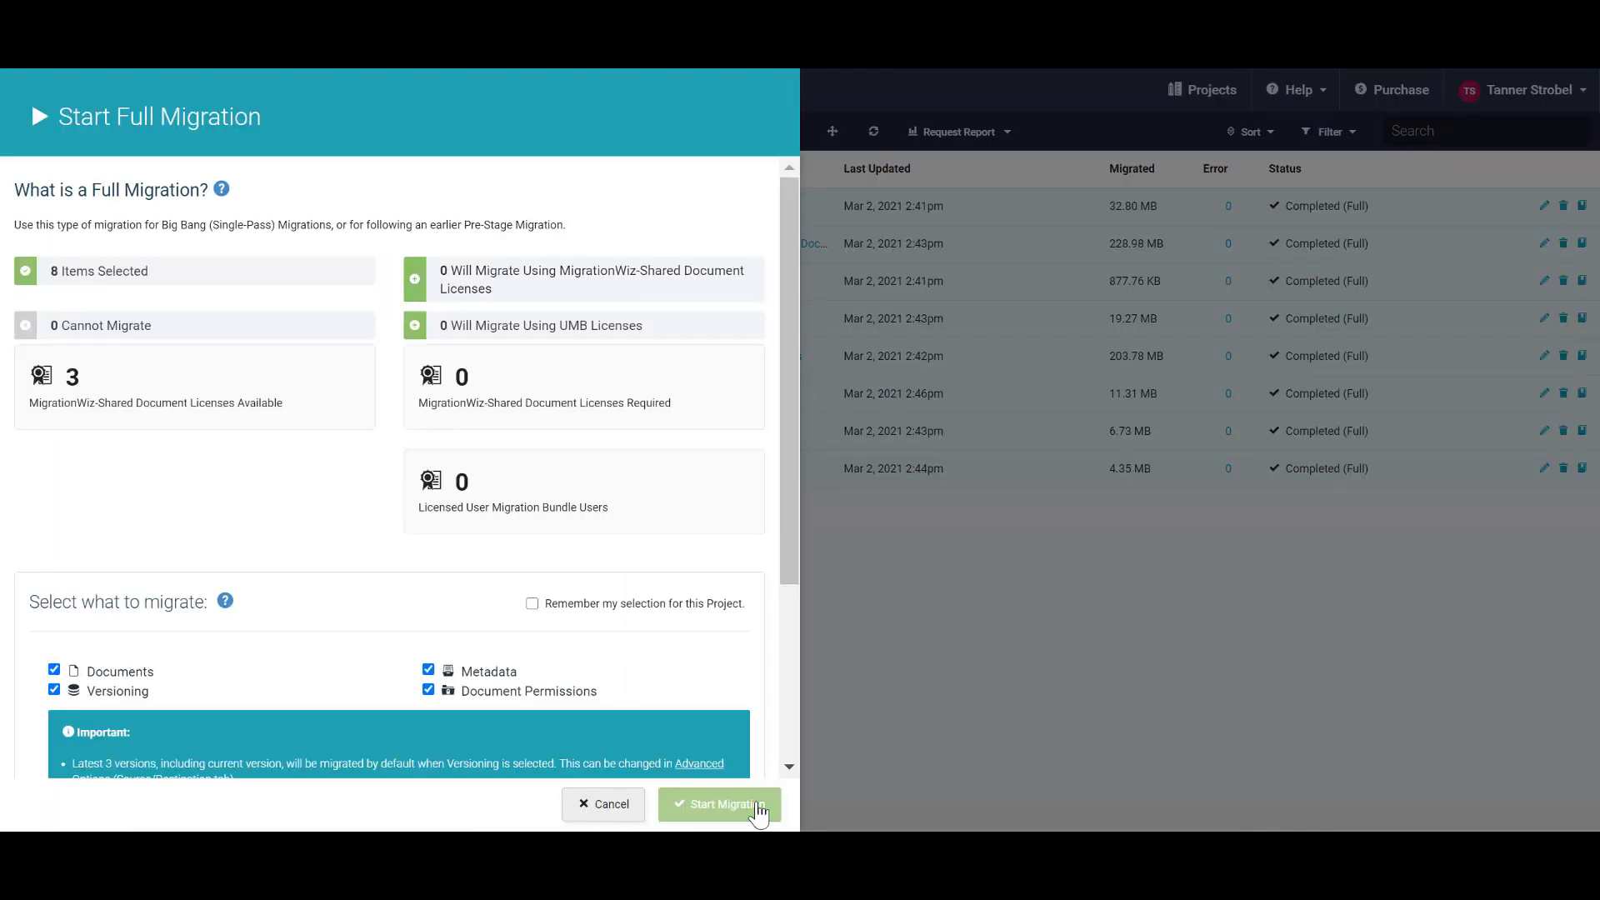